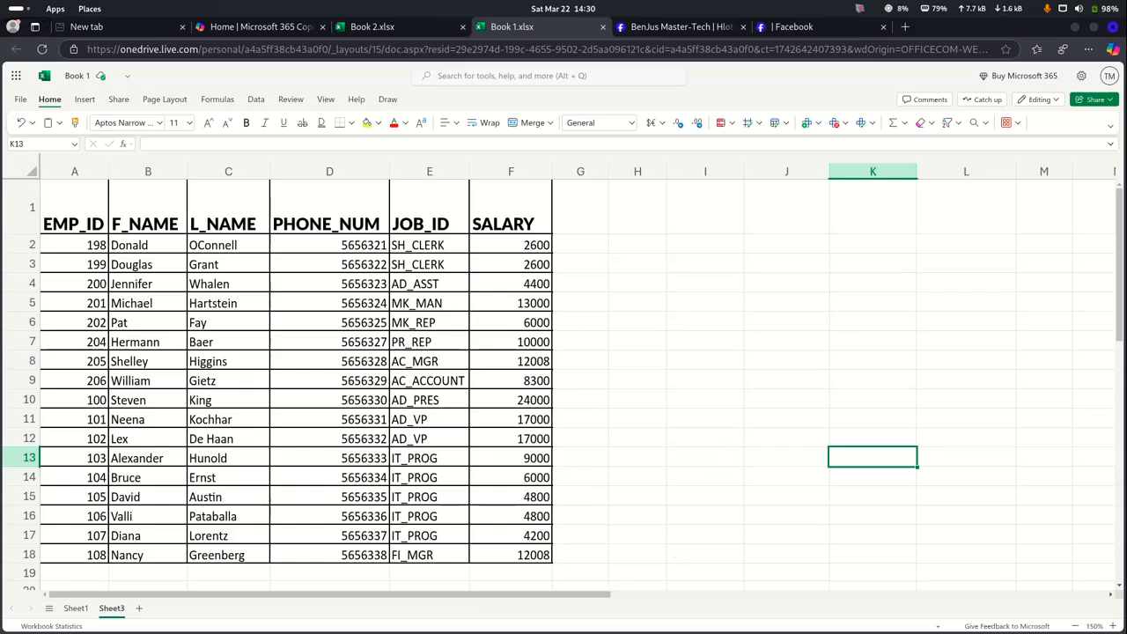
Bring up the ZAR version reward table image IMG-20250128-WA0004.jpg in the image viewer
mouse_move(636, 612)
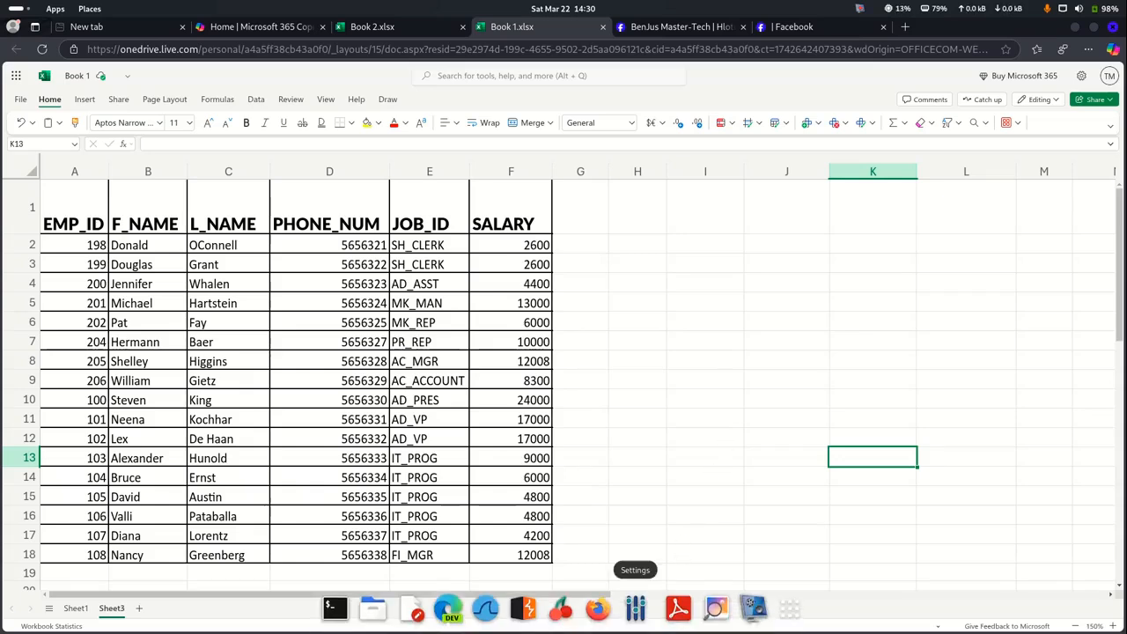
left_click(717, 613)
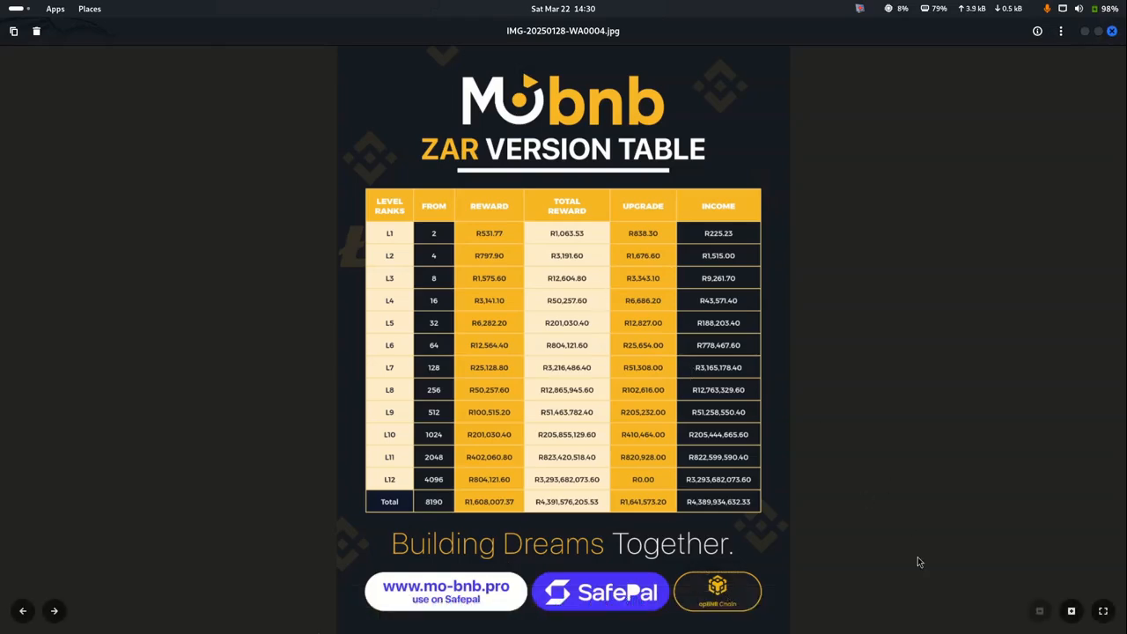
Zoom in on the ZAR table rows, then back out to the whole table
left_click(1070, 613)
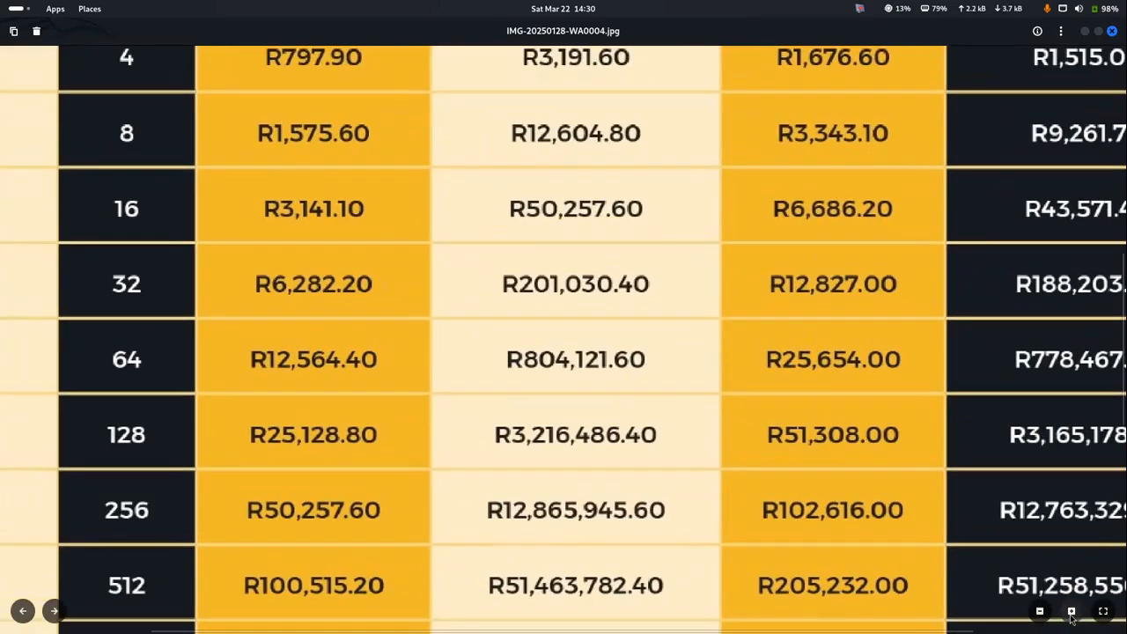
left_click(1038, 611)
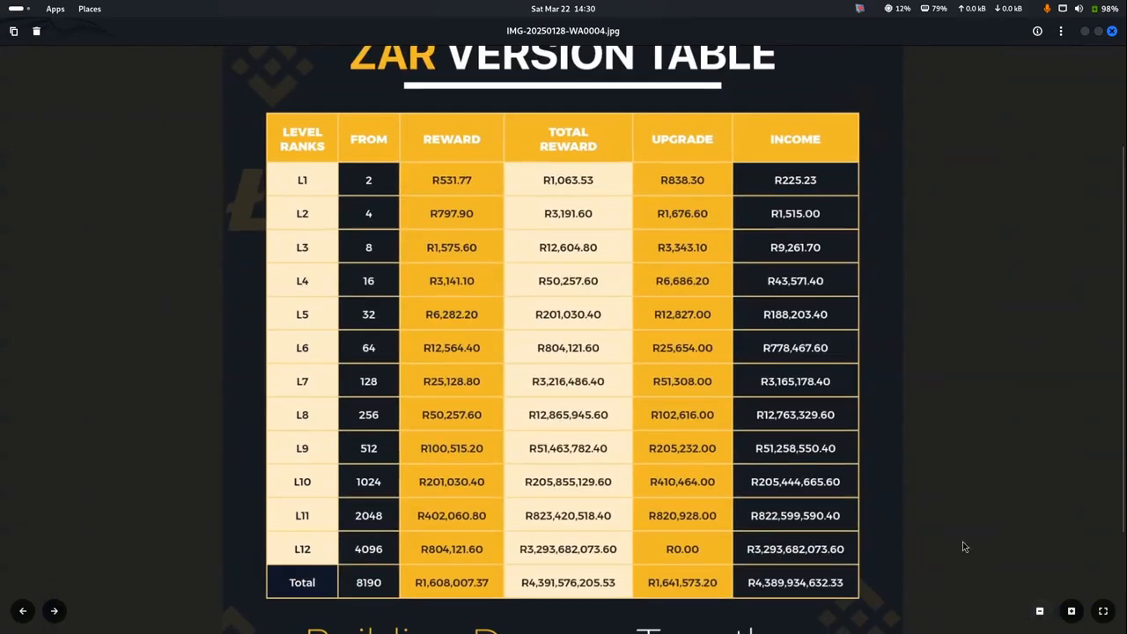
scroll(771, 362, "up", 3)
scroll(771, 362, "down", 2)
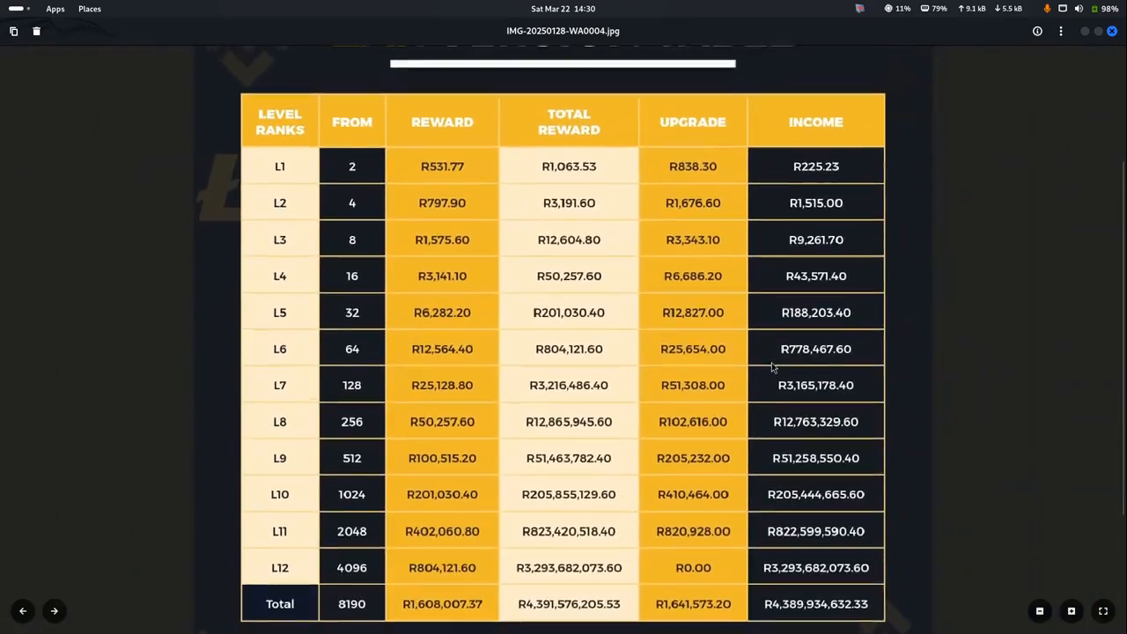
Pan the image up to the table title and logo, then switch to packages - rates.pdf
left_click_drag(771, 362, 733, 359)
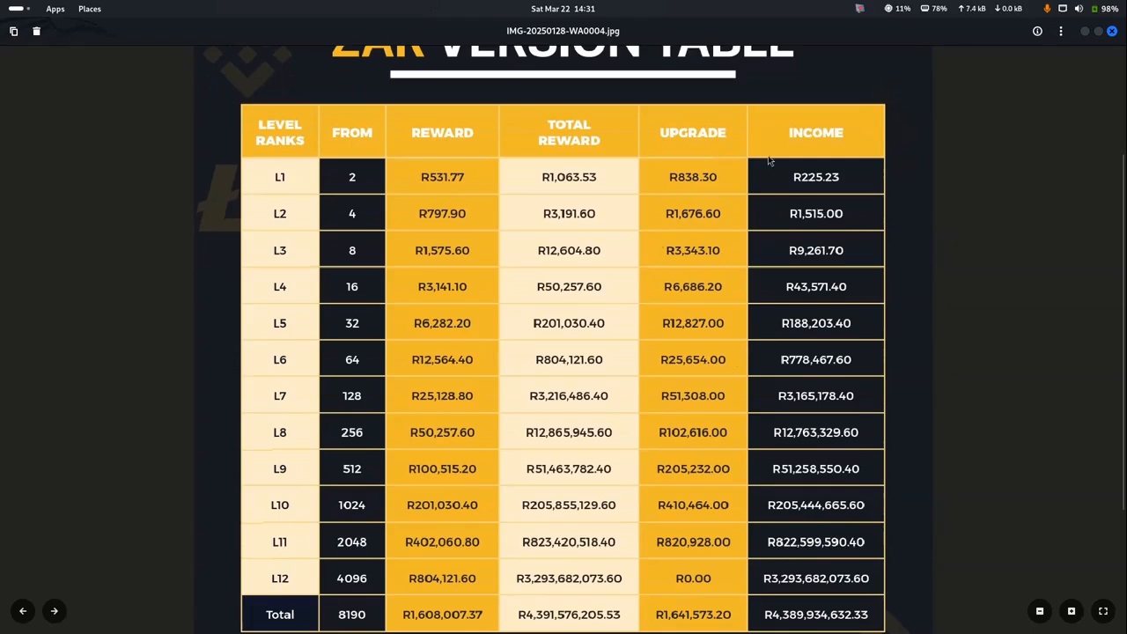
left_click_drag(755, 176, 750, 199)
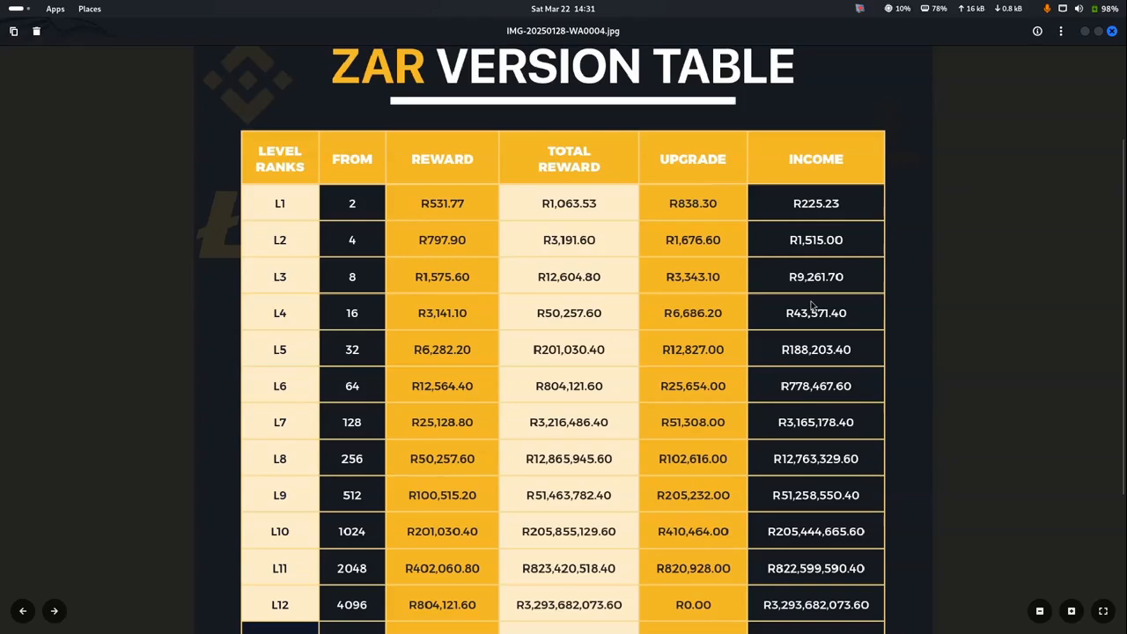
mouse_move(595, 199)
left_mouse_down()
mouse_move(588, 331)
mouse_move(581, 209)
left_mouse_up()
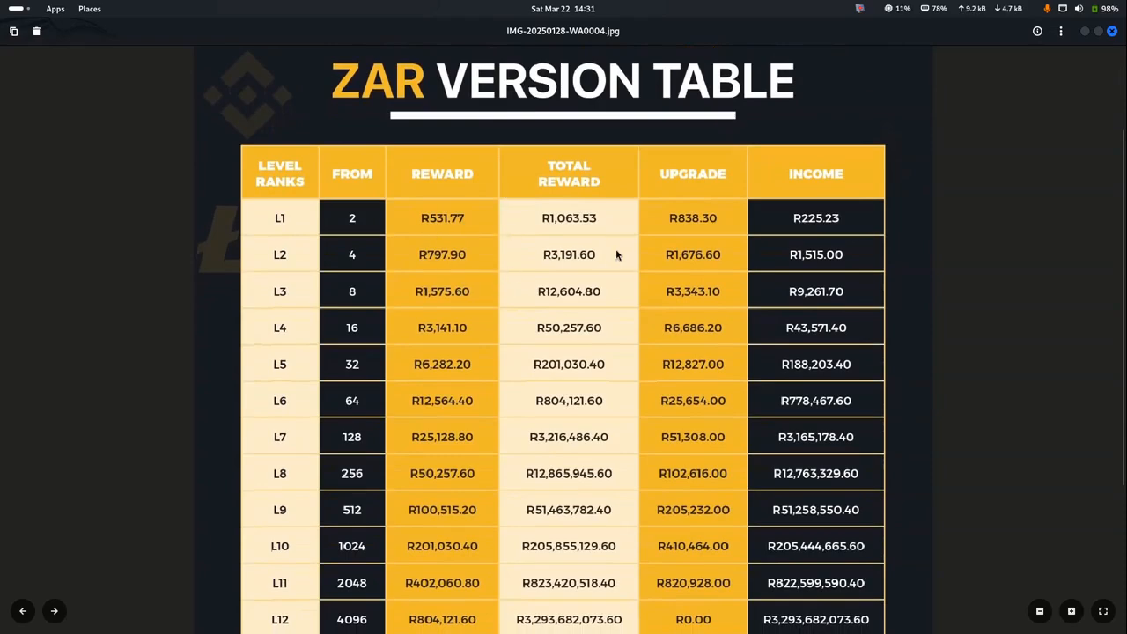
mouse_move(686, 223)
left_mouse_down()
mouse_move(686, 322)
mouse_move(689, 233)
left_mouse_up()
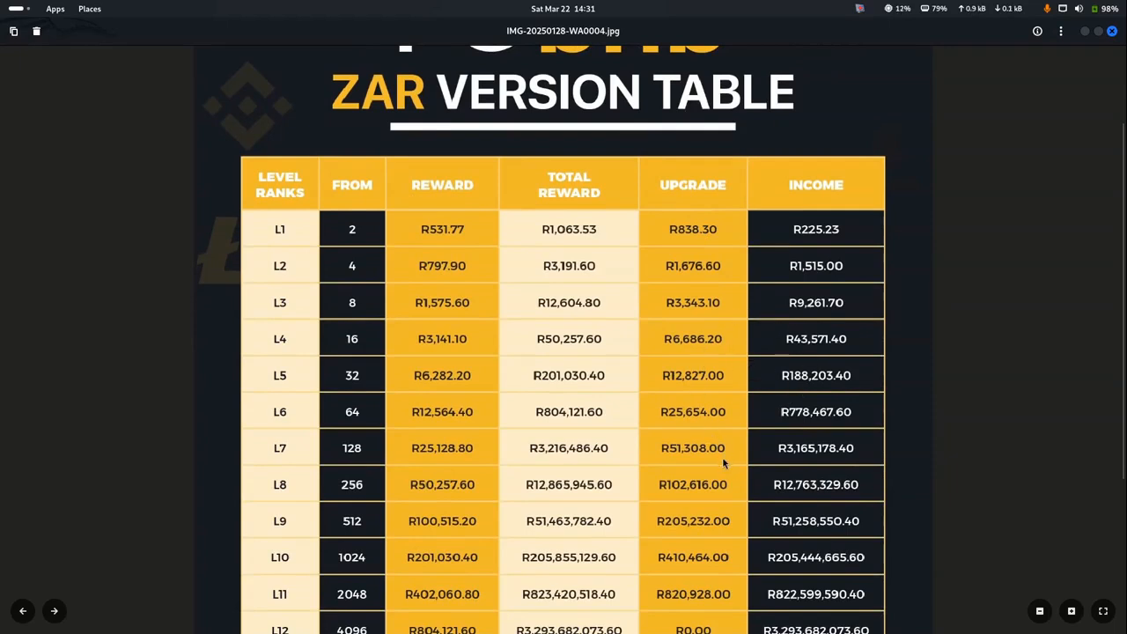
mouse_move(753, 623)
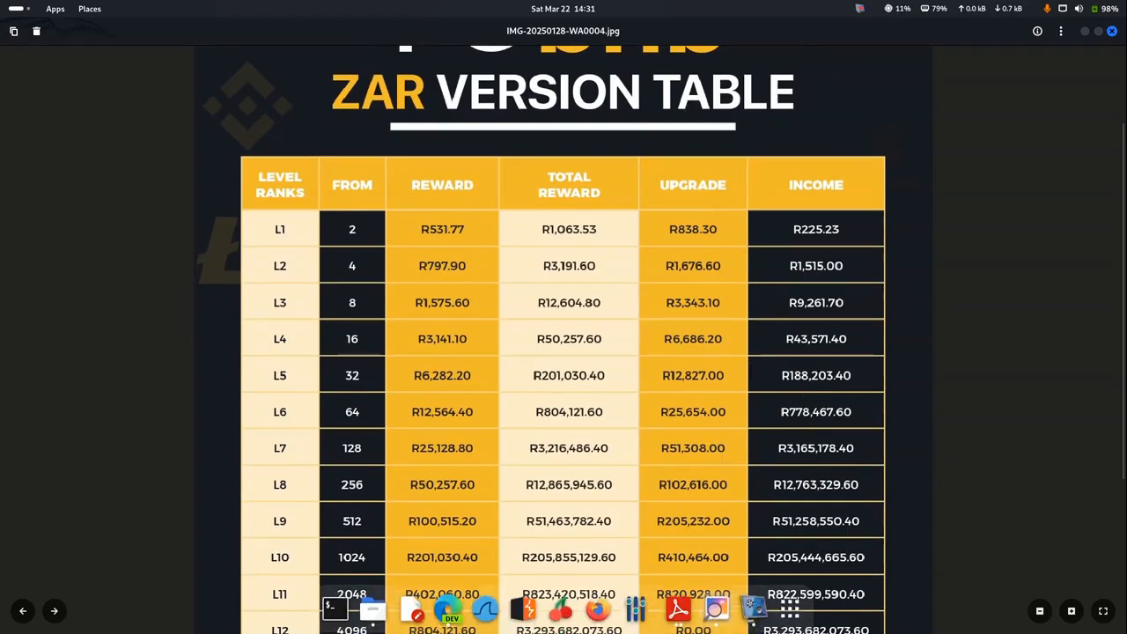
left_click(678, 609)
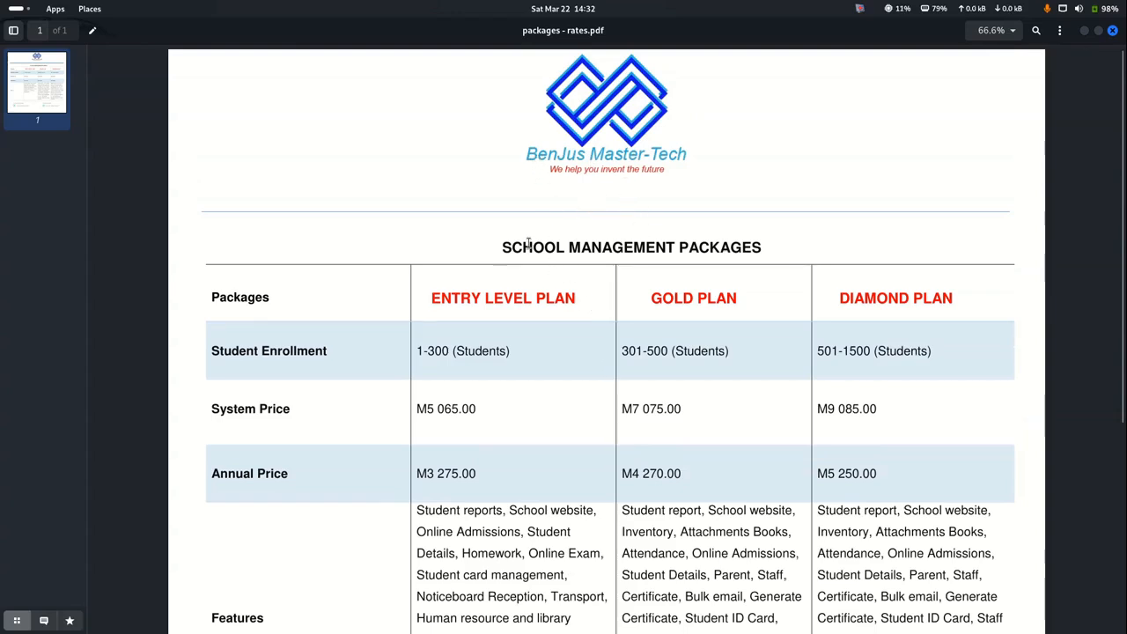
Scroll down and highlight the Features text of the Entry Level, Gold and Diamond plans
scroll(542, 329, "down", 2)
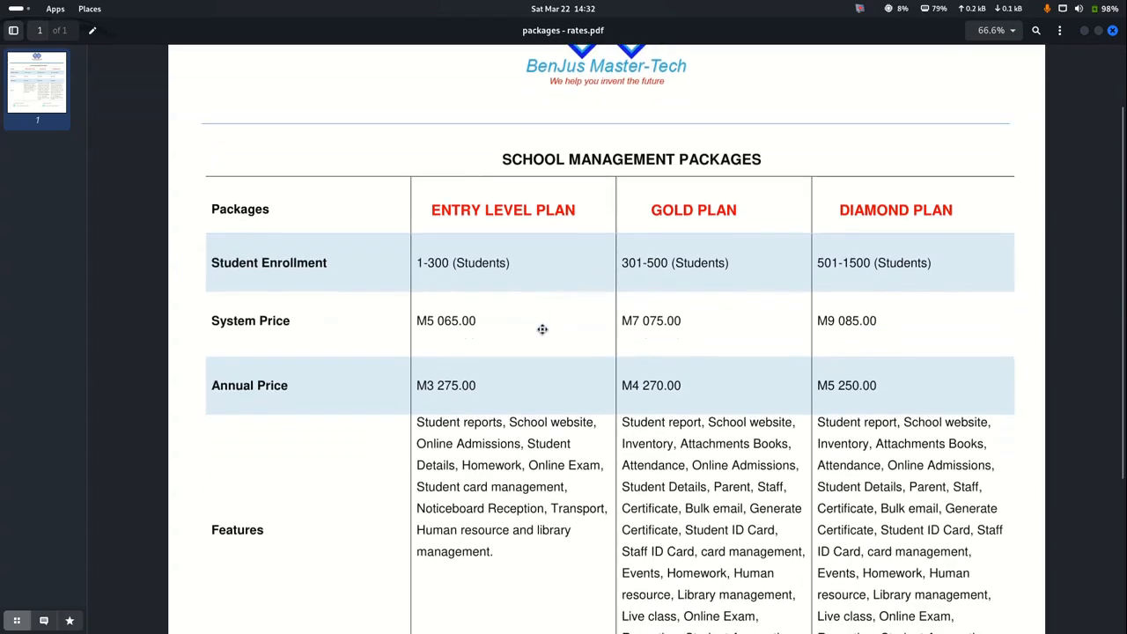
scroll(542, 329, "down", 2)
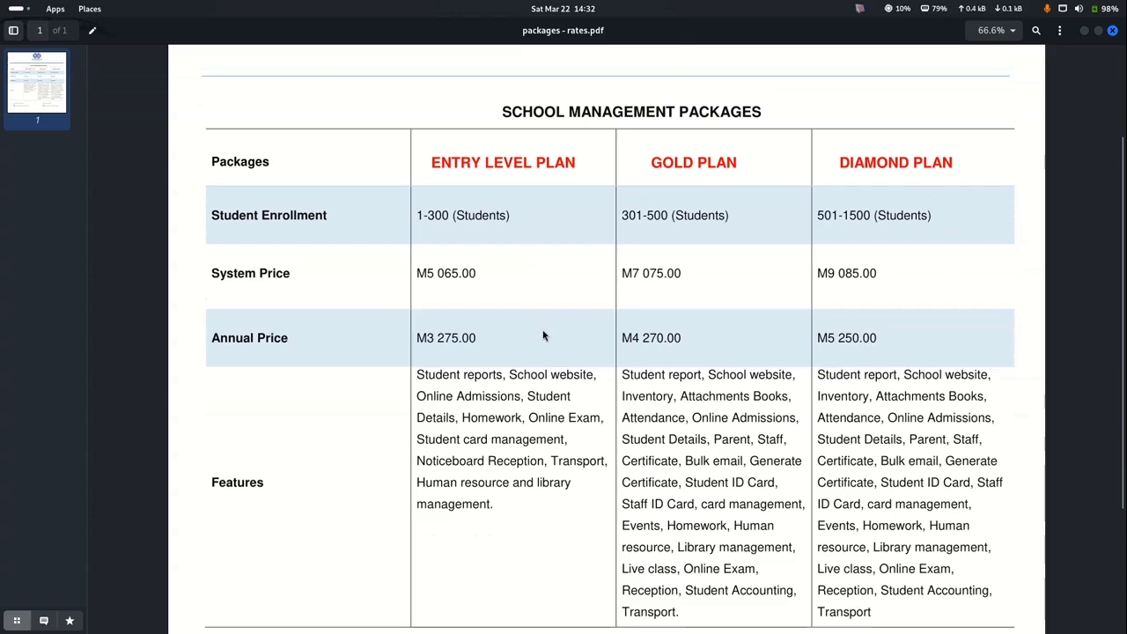
left_click_drag(418, 374, 876, 610)
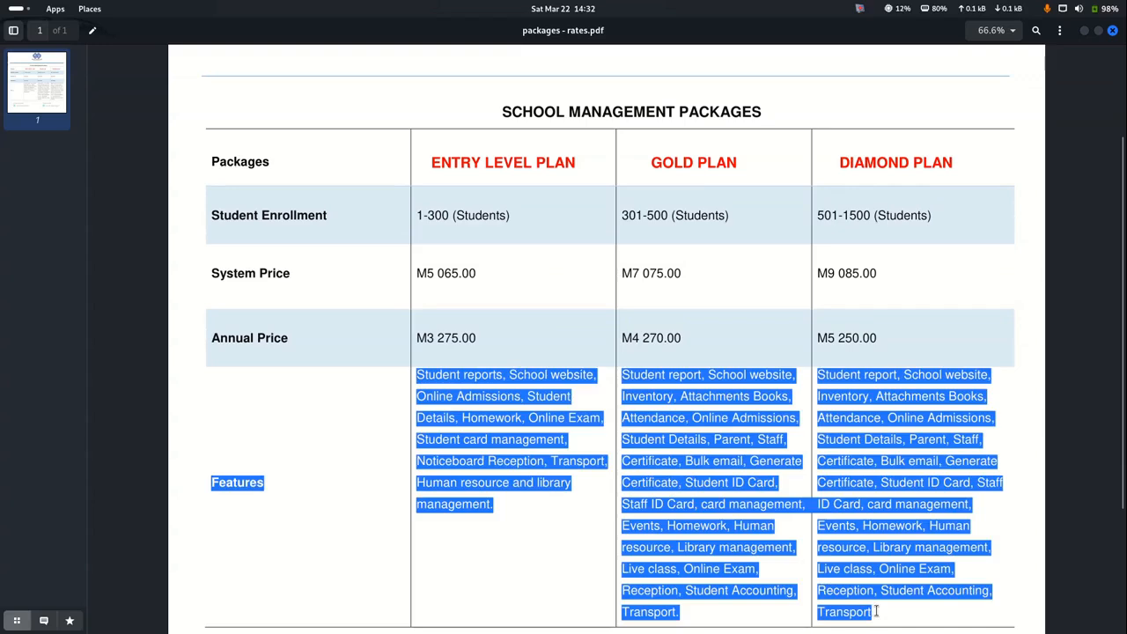
left_click(706, 502)
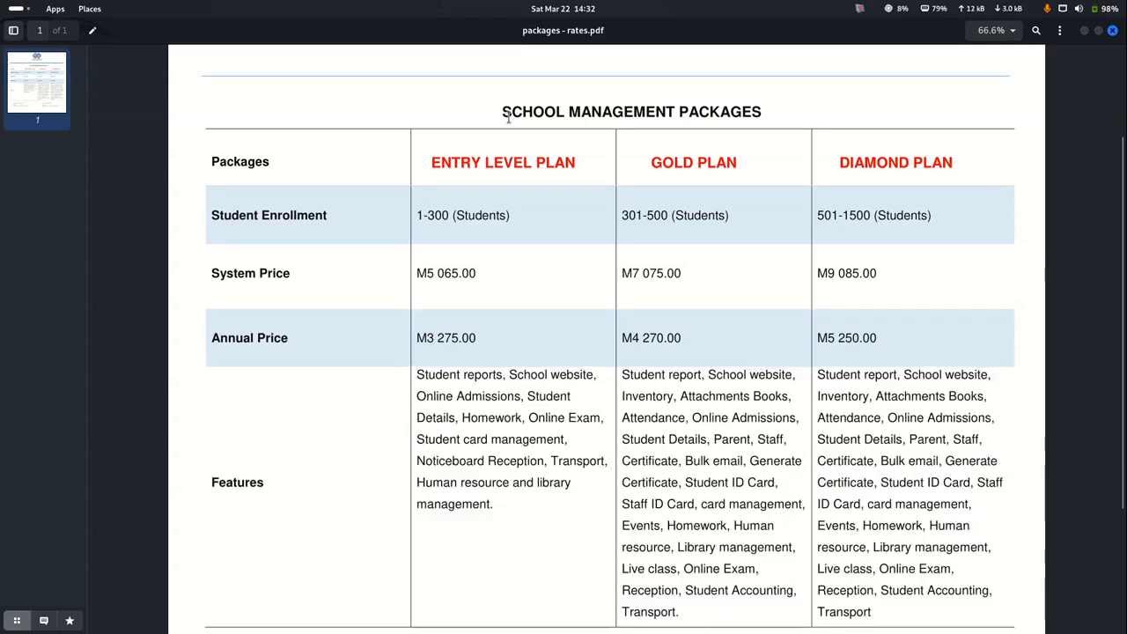
Scroll over the full packages price table, then move to the company's Facebook page
scroll(566, 191, "up", 2)
scroll(566, 191, "up", 2)
scroll(568, 176, "down", 4)
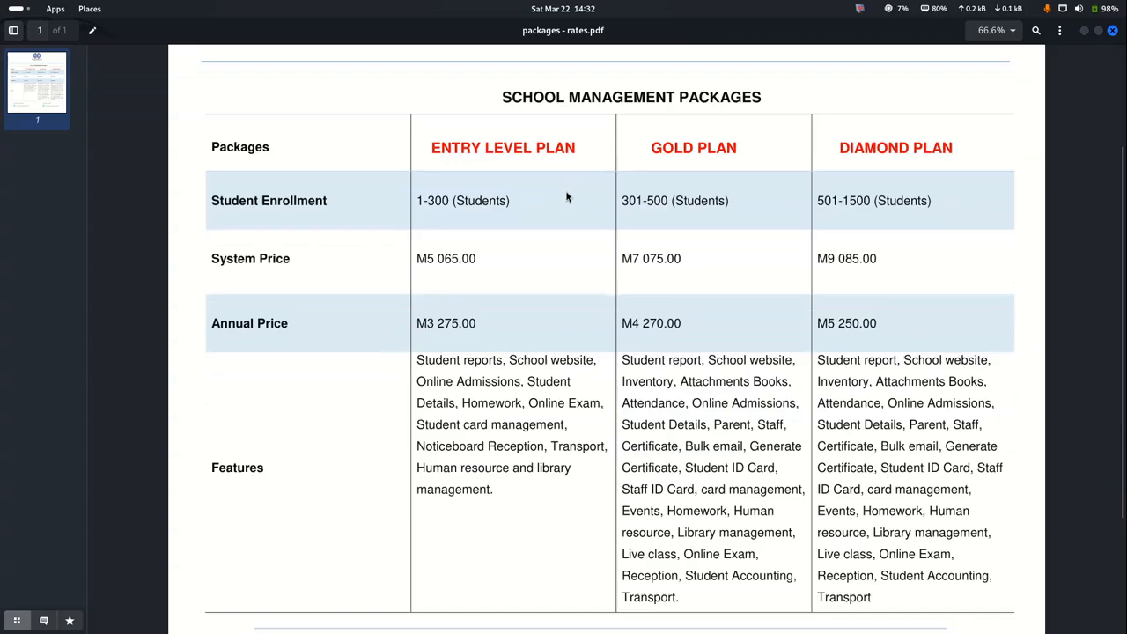
scroll(567, 194, "up", 3)
scroll(568, 198, "down", 1)
scroll(567, 198, "down", 2)
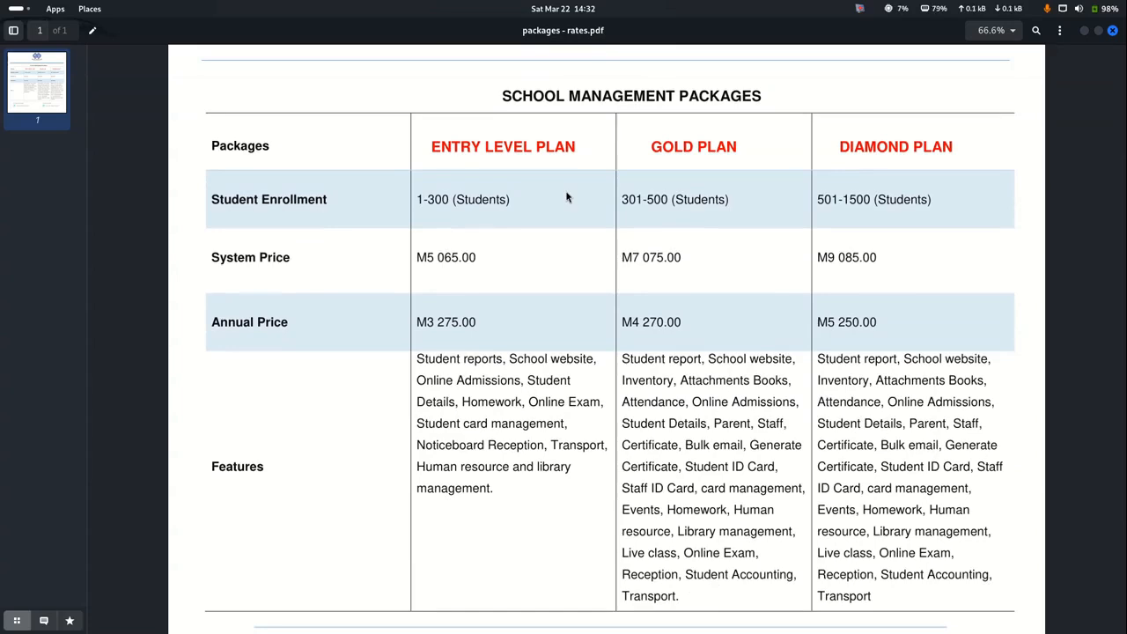
key("alt+Tab")
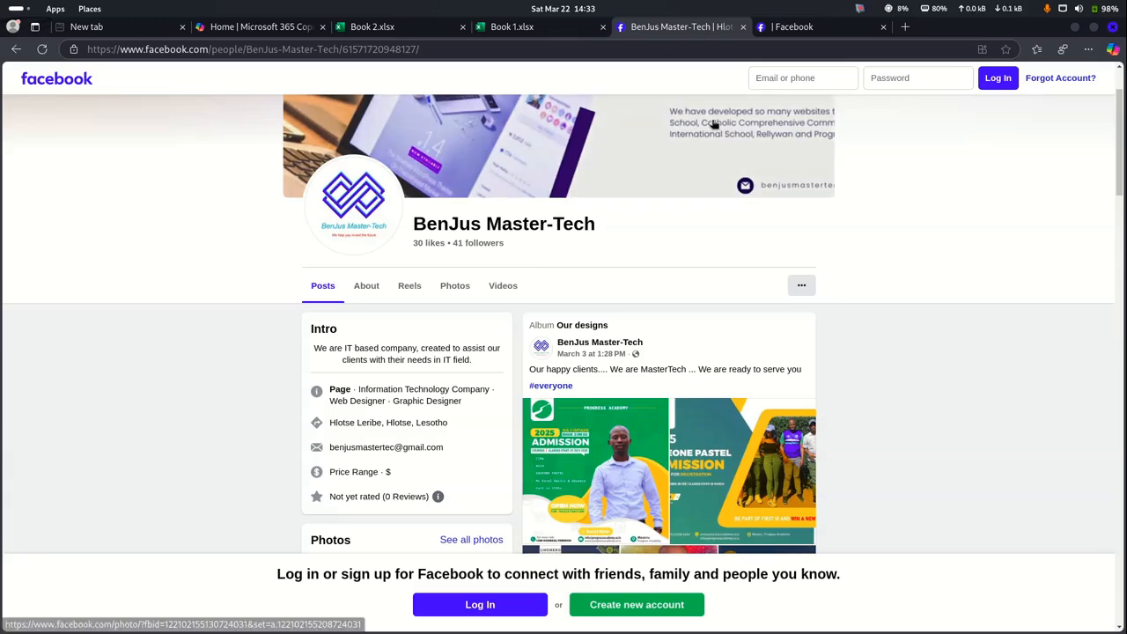
Switch to the other Facebook page's browser tab
left_click(791, 31)
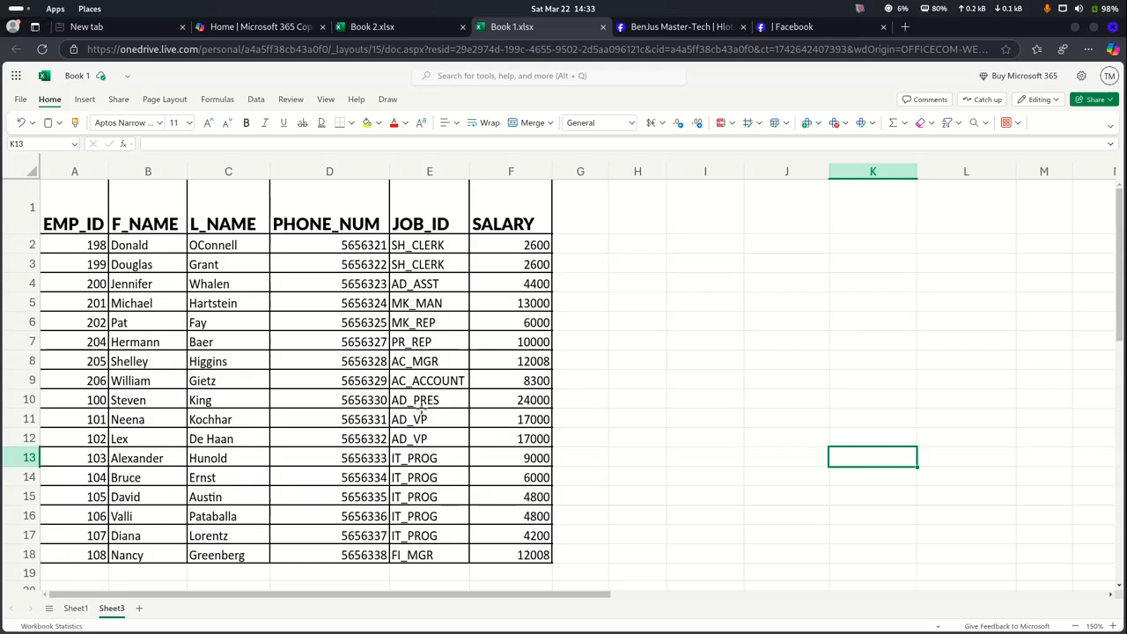
Select the EMP_ID values in A2:A18 of the Sheet3 employee table
left_click_drag(47, 222, 510, 560)
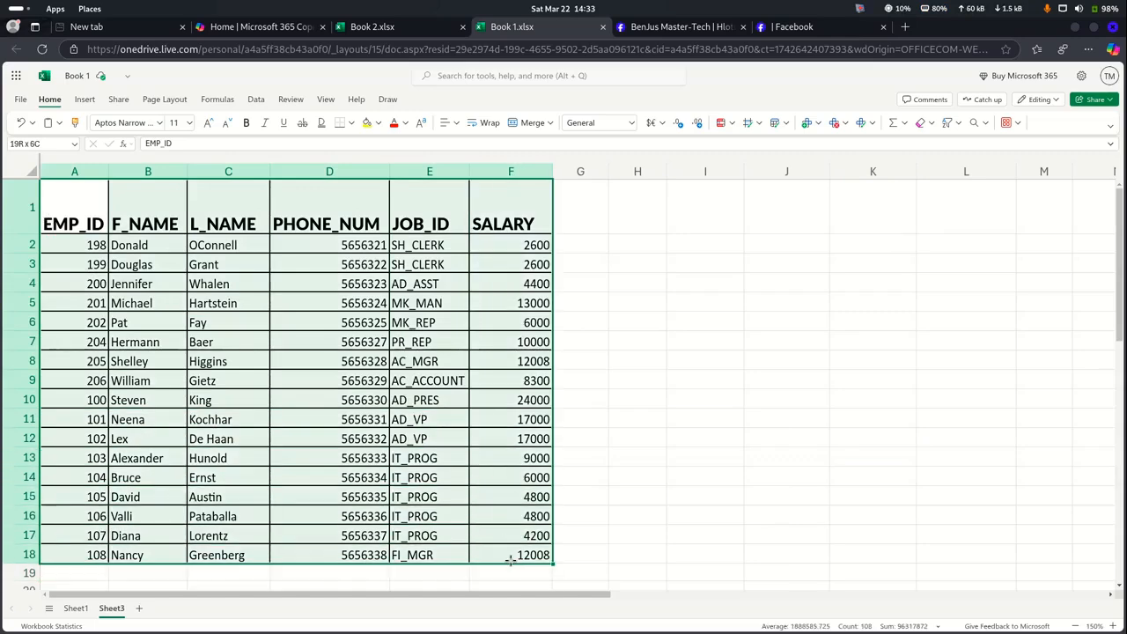
left_click(637, 420)
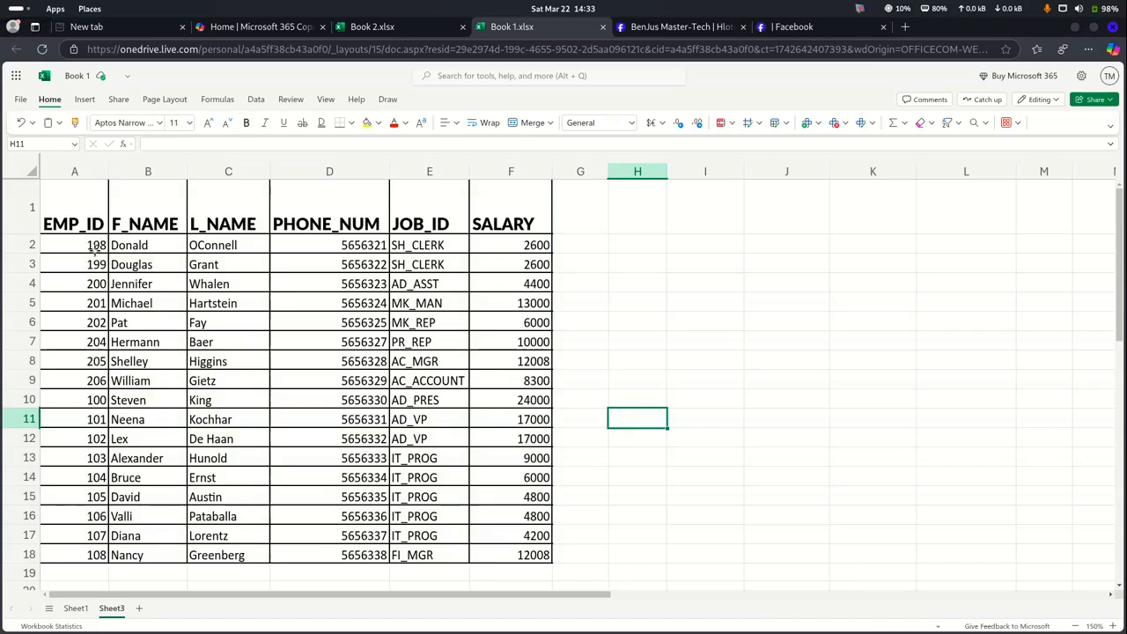
left_click(52, 251)
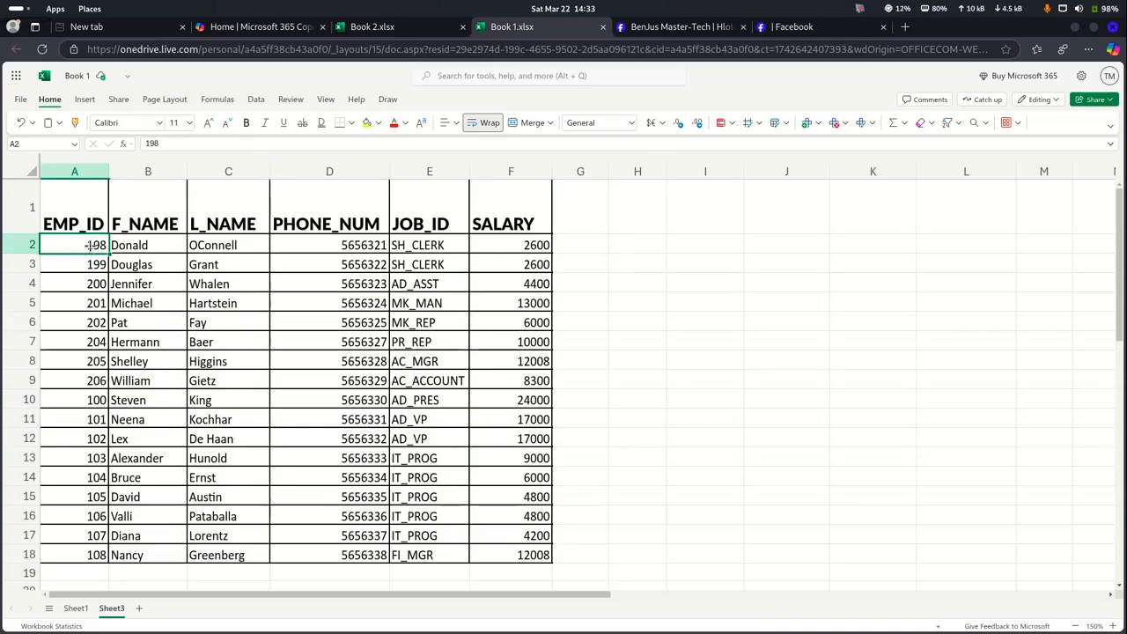
left_click(93, 402)
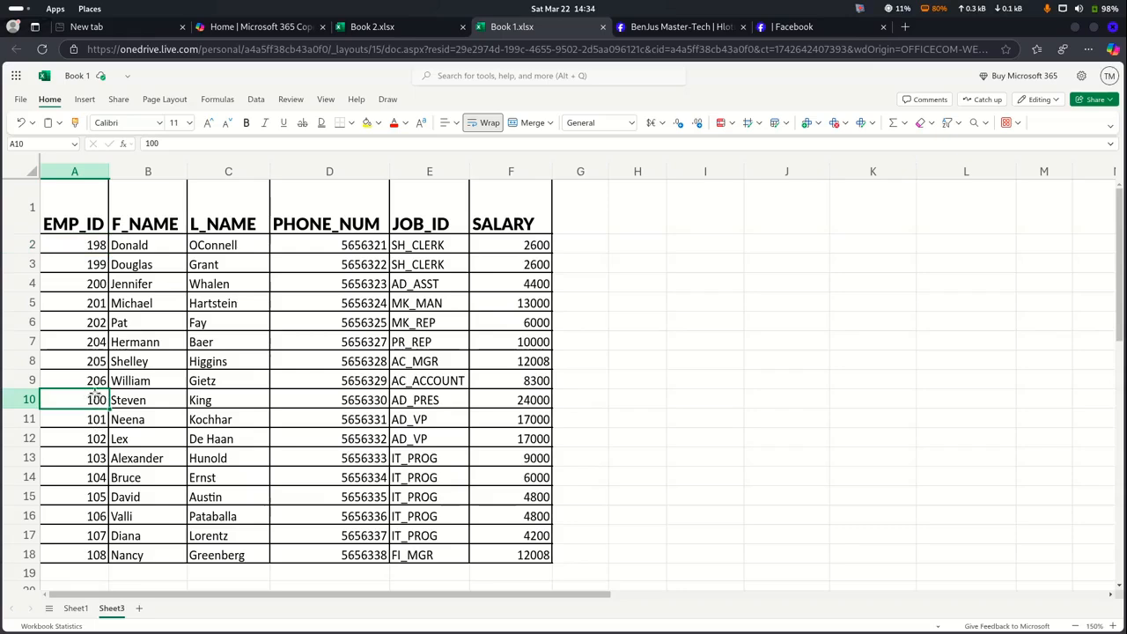
left_click_drag(91, 248, 85, 555)
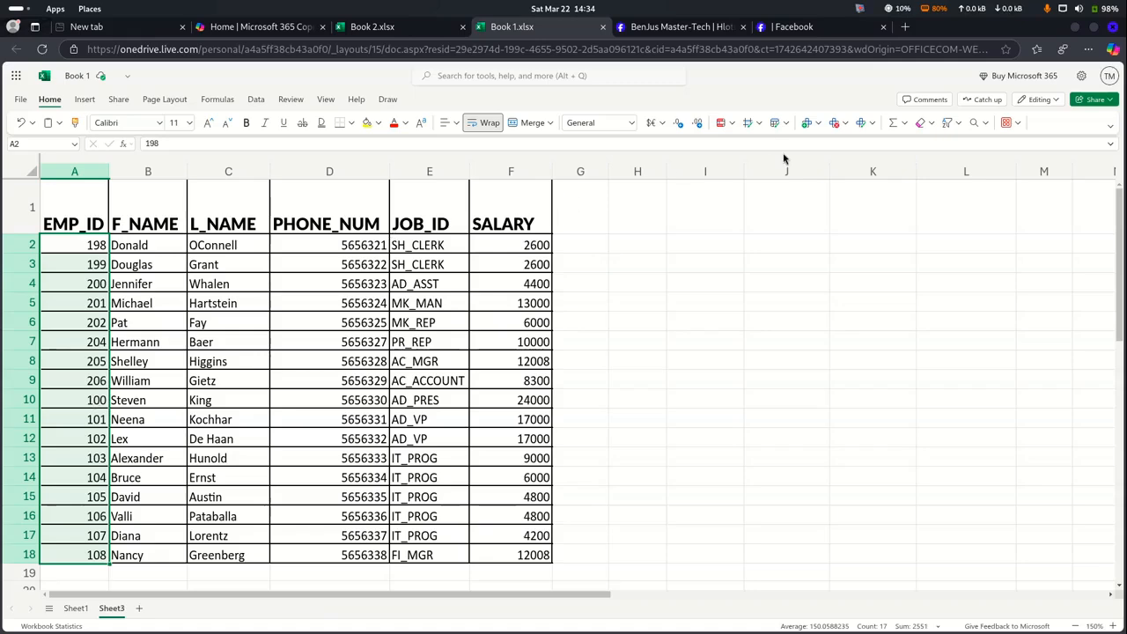
left_click(951, 126)
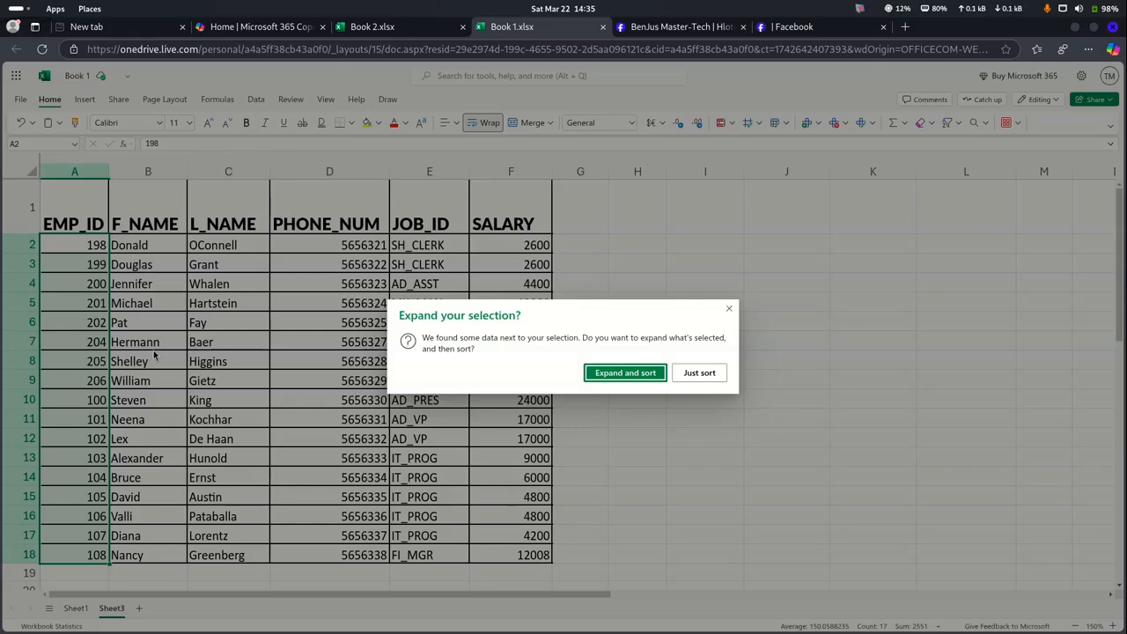
left_click(624, 373)
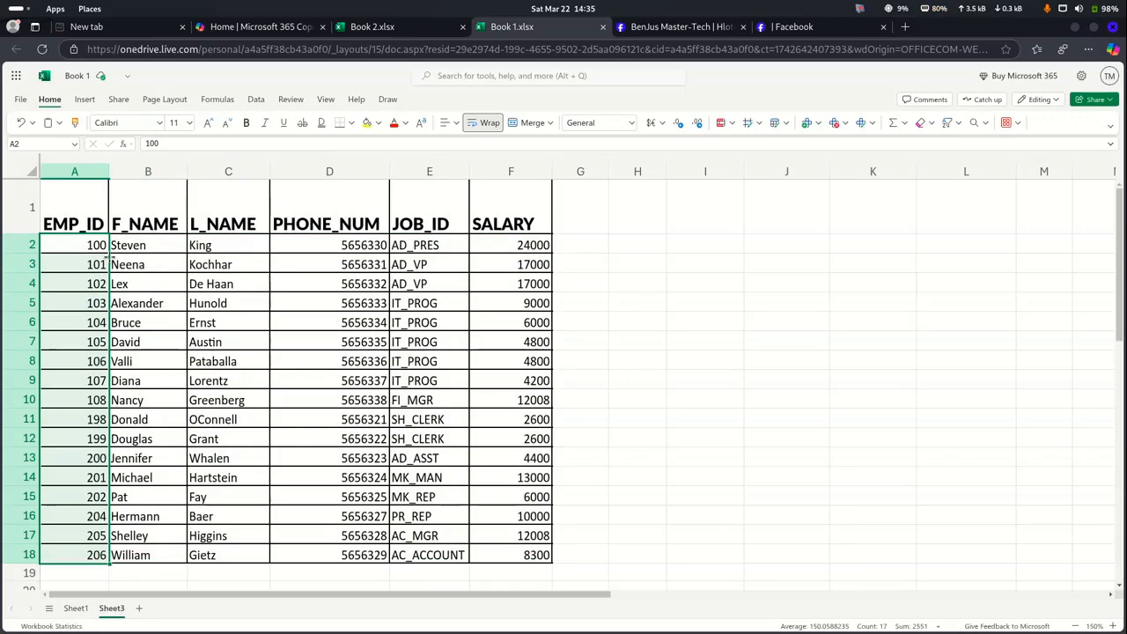
left_click(84, 248)
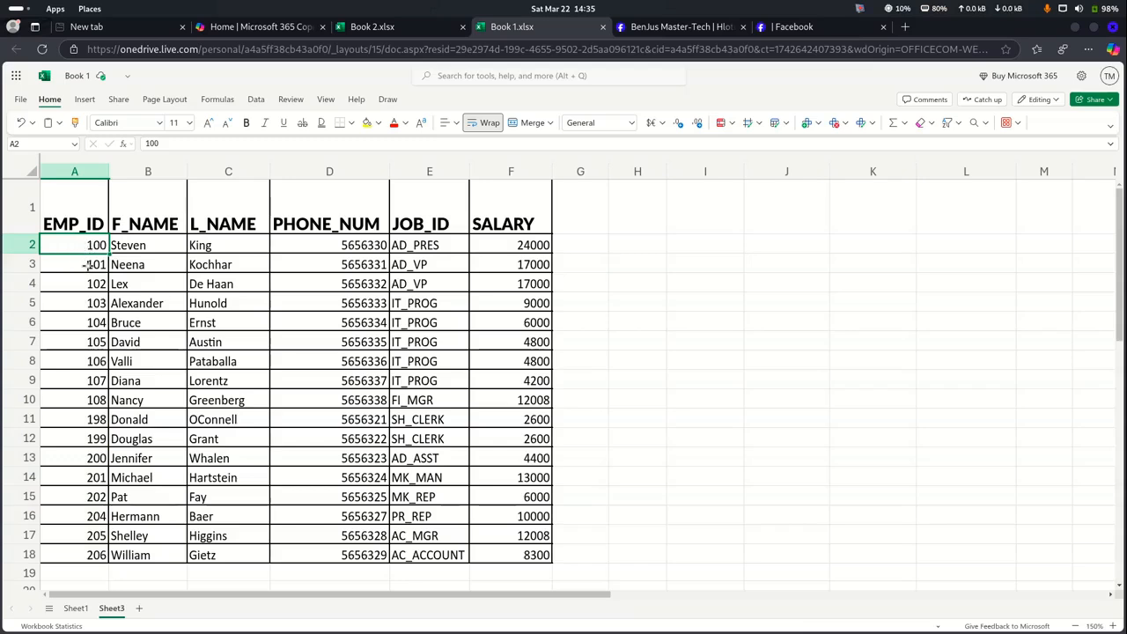
left_click(88, 265)
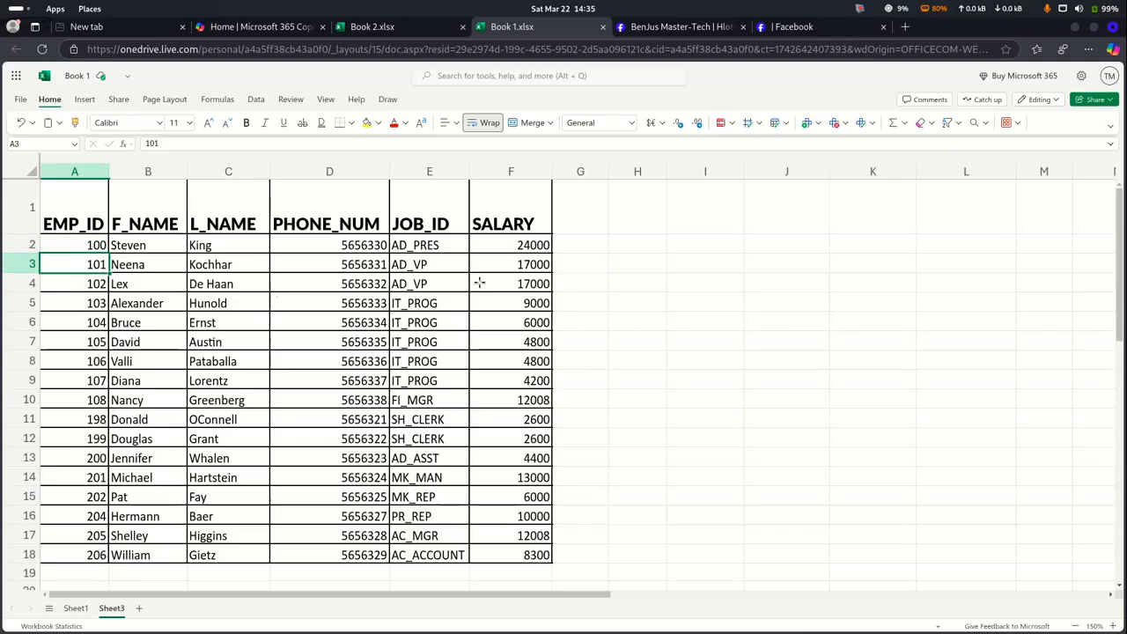
left_click(627, 266)
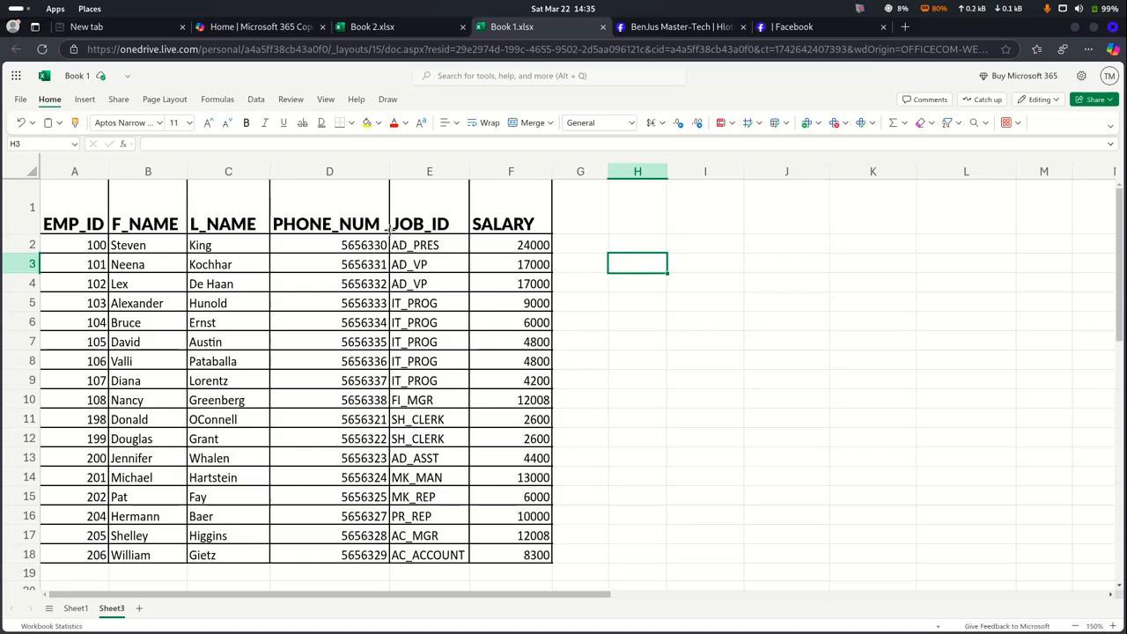
Copy the header row A1:F1 and paste it into H3:M3
left_click_drag(79, 224, 484, 231)
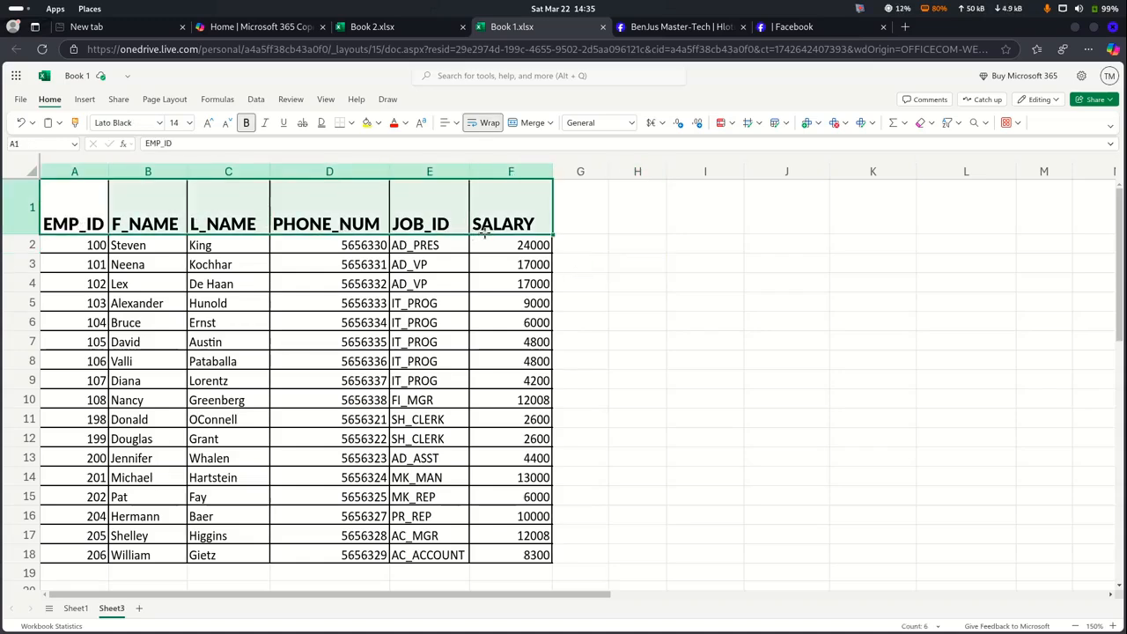
key("ctrl+c")
left_click(636, 262)
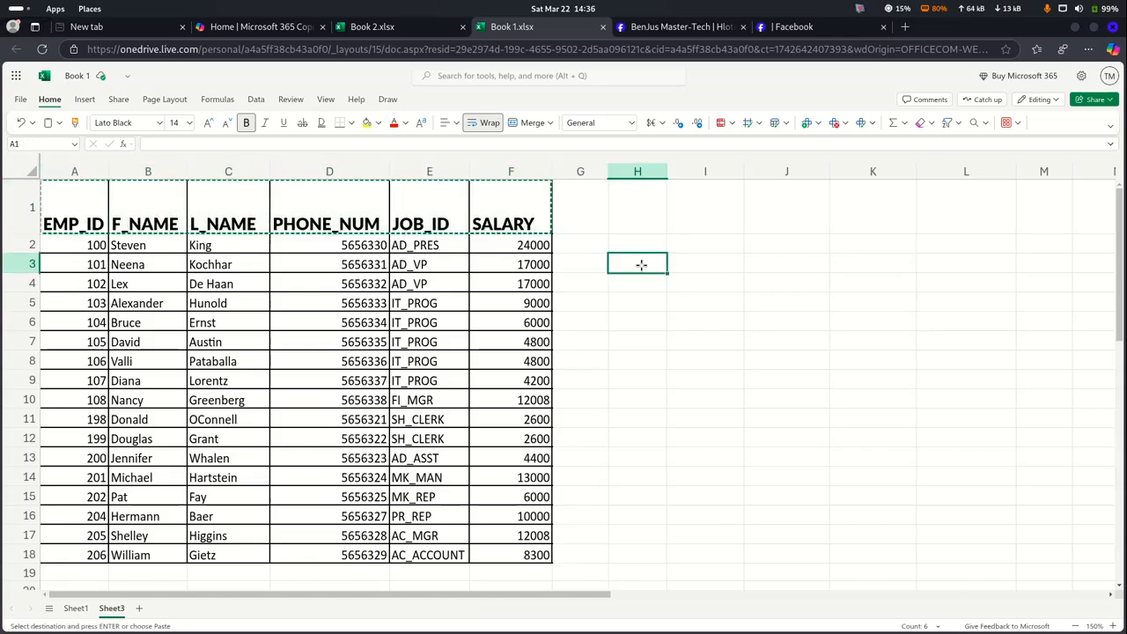
key("ctrl+v")
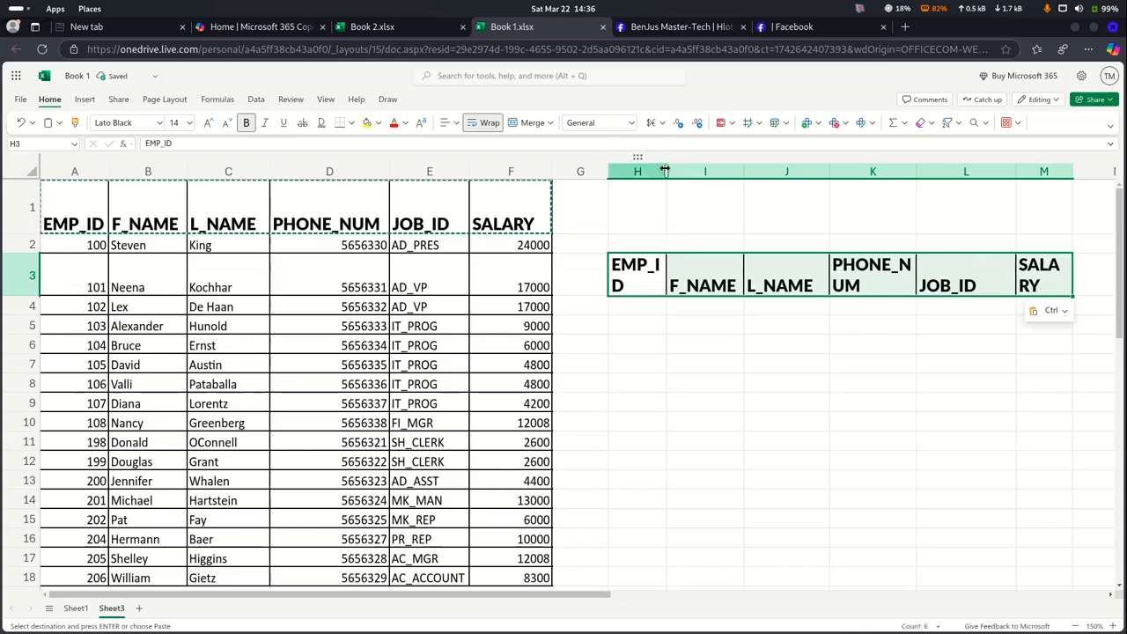
Resize columns H, K, L and M so EMP_ID, PHONE_NUM, JOB_ID and SALARY fit on one line
left_click_drag(665, 171, 687, 174)
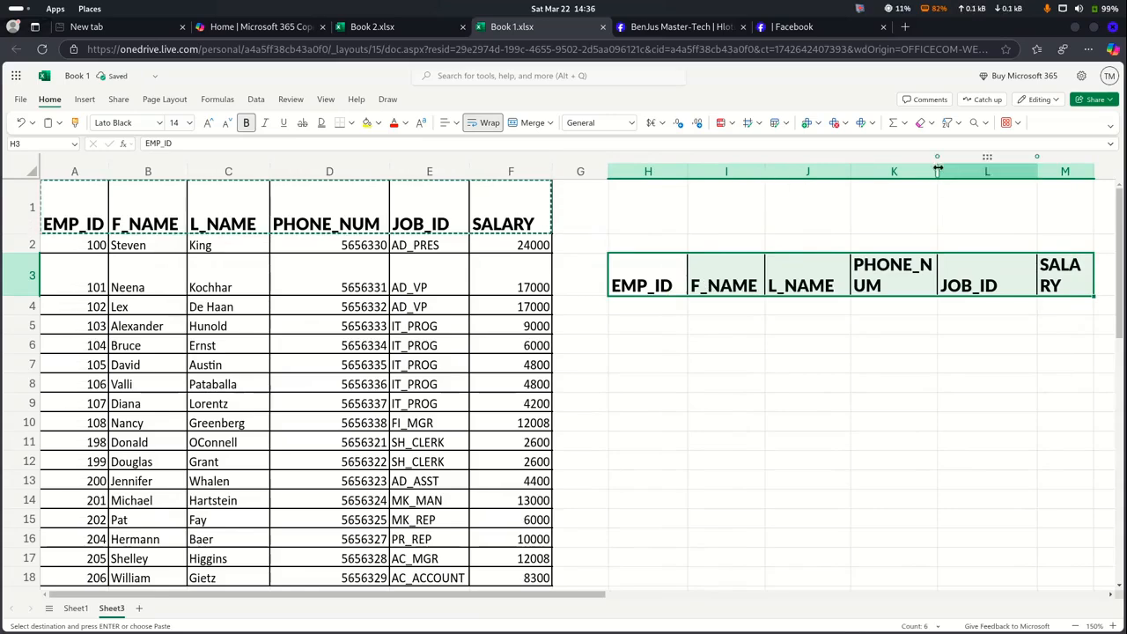
left_click_drag(937, 171, 963, 170)
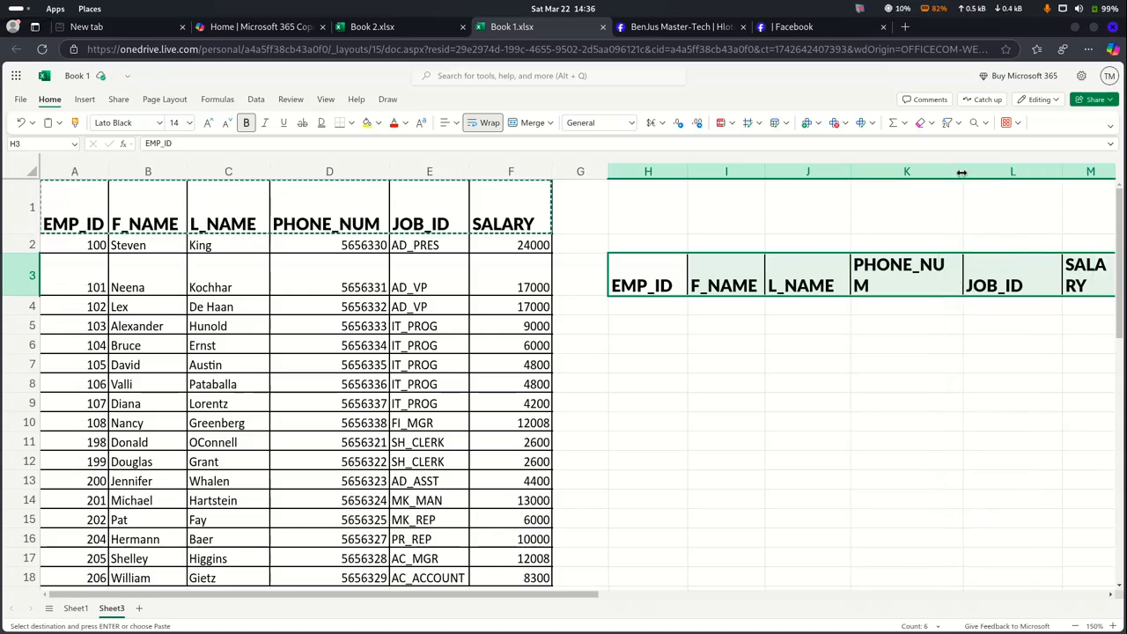
left_click_drag(963, 173, 977, 176)
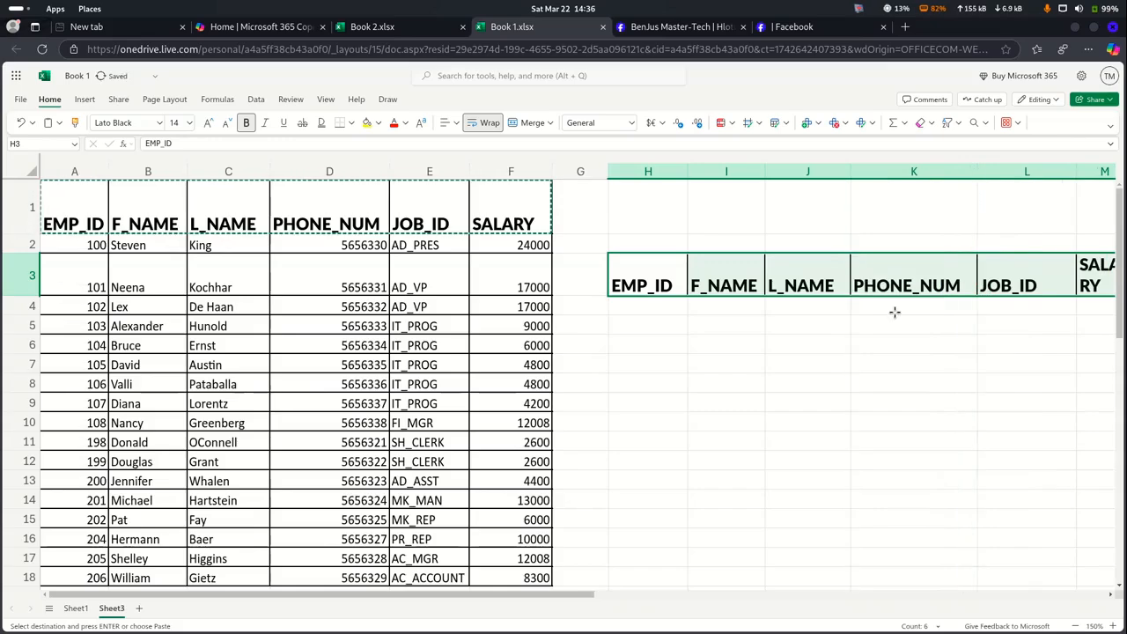
scroll(894, 311, "right", 3)
scroll(894, 312, "left", 3)
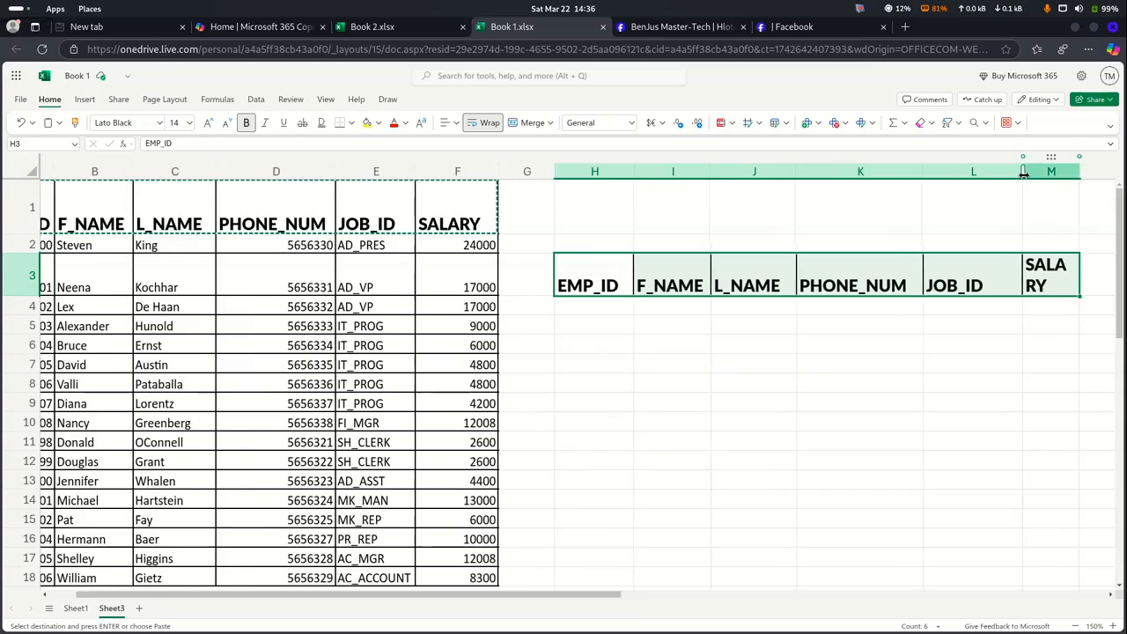
left_click_drag(1023, 174, 1092, 178)
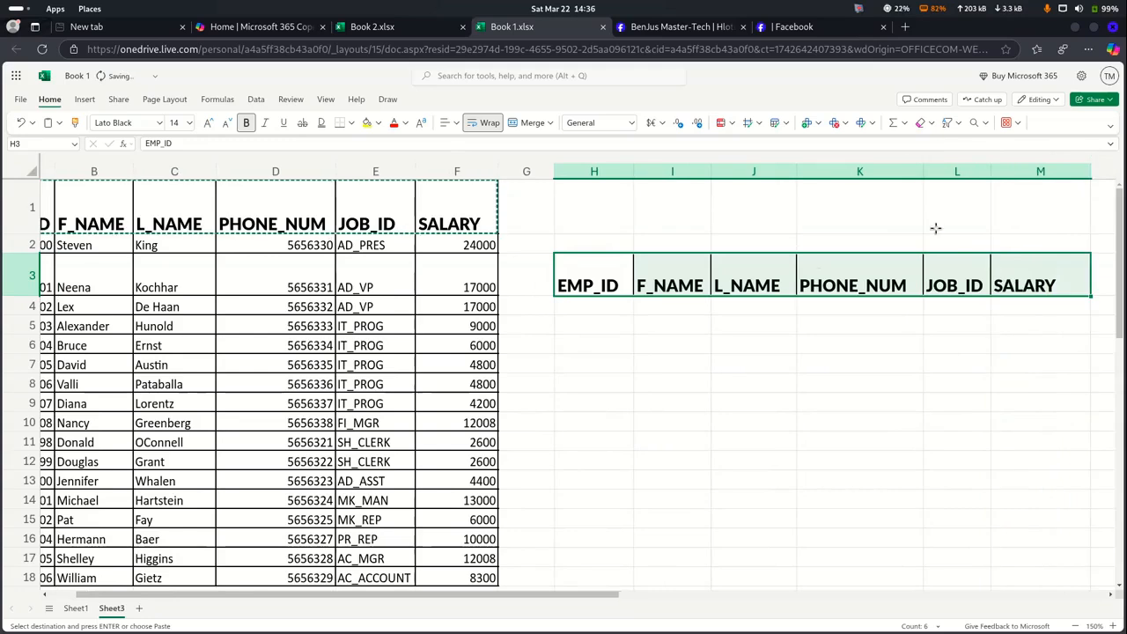
left_click(618, 320)
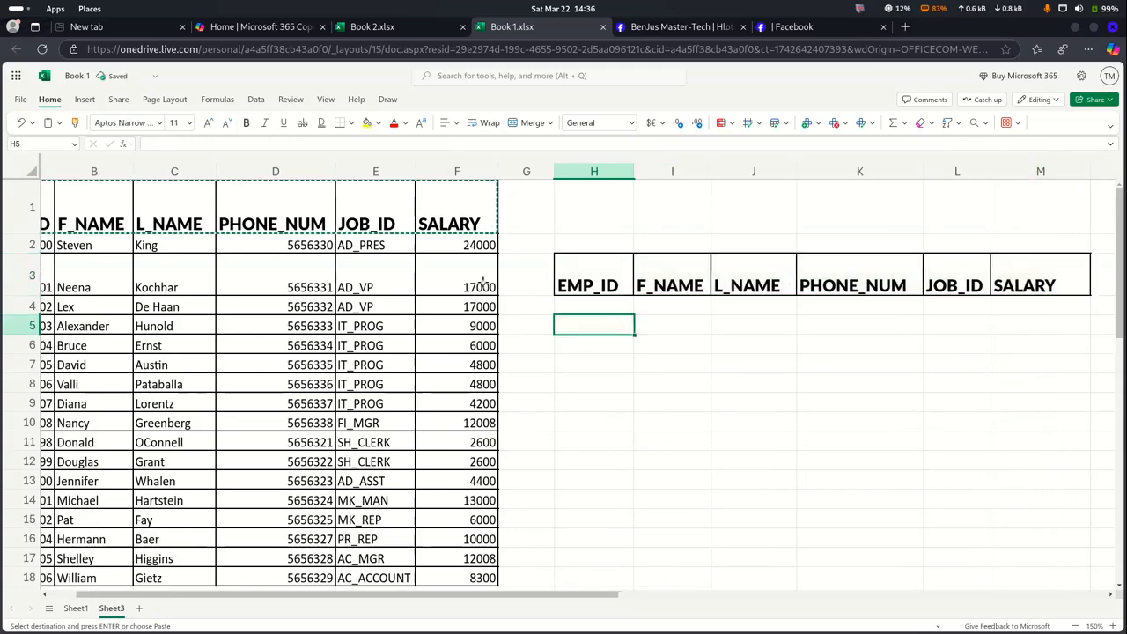
Insert a blank column B left of F_NAME and begin typing 'Distr' in B1
scroll(483, 282, "left", 2)
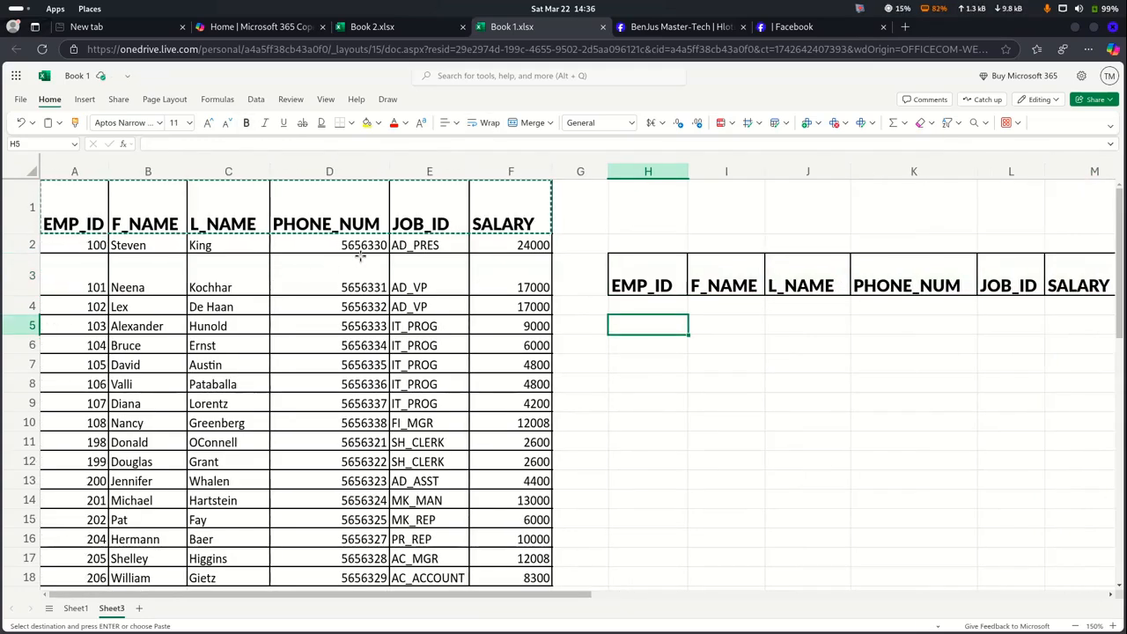
left_click(171, 266)
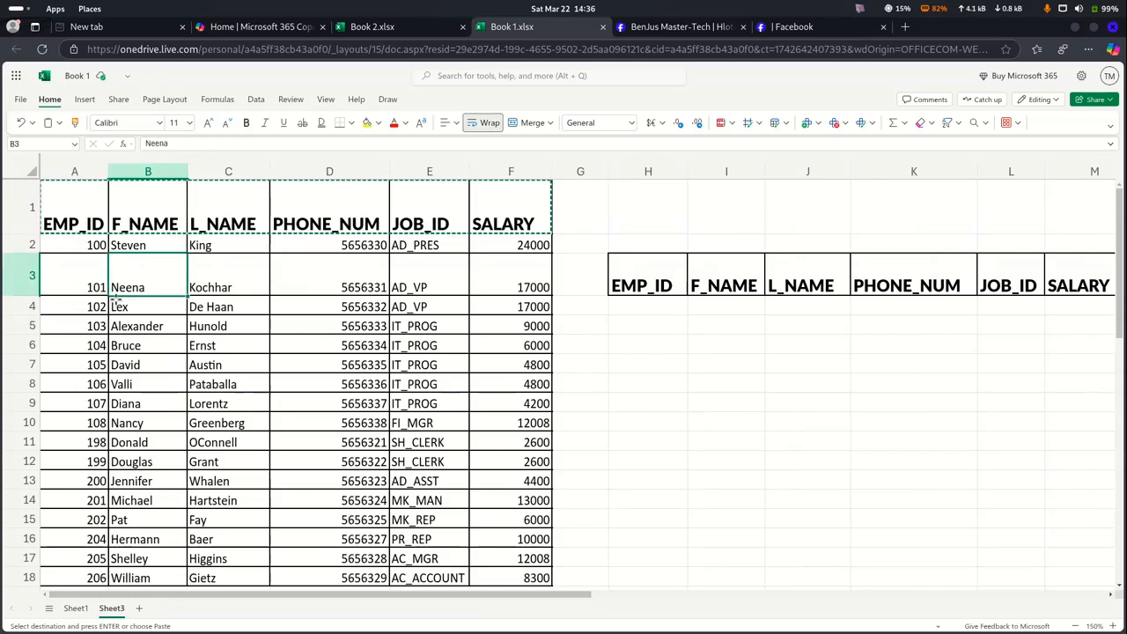
left_click(123, 177)
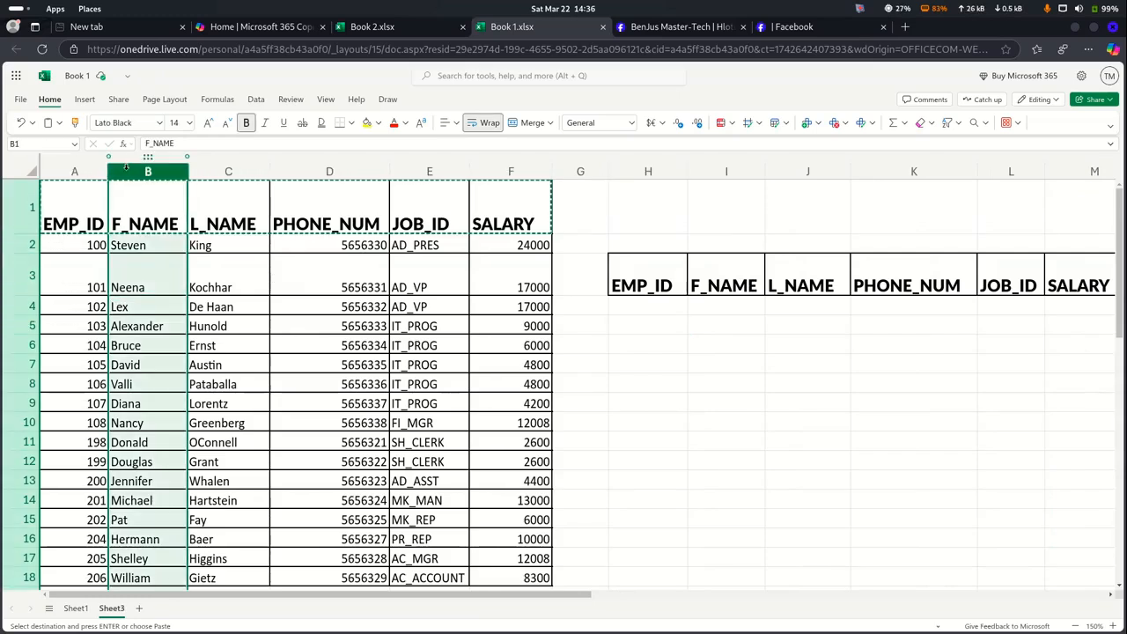
right_click(127, 175)
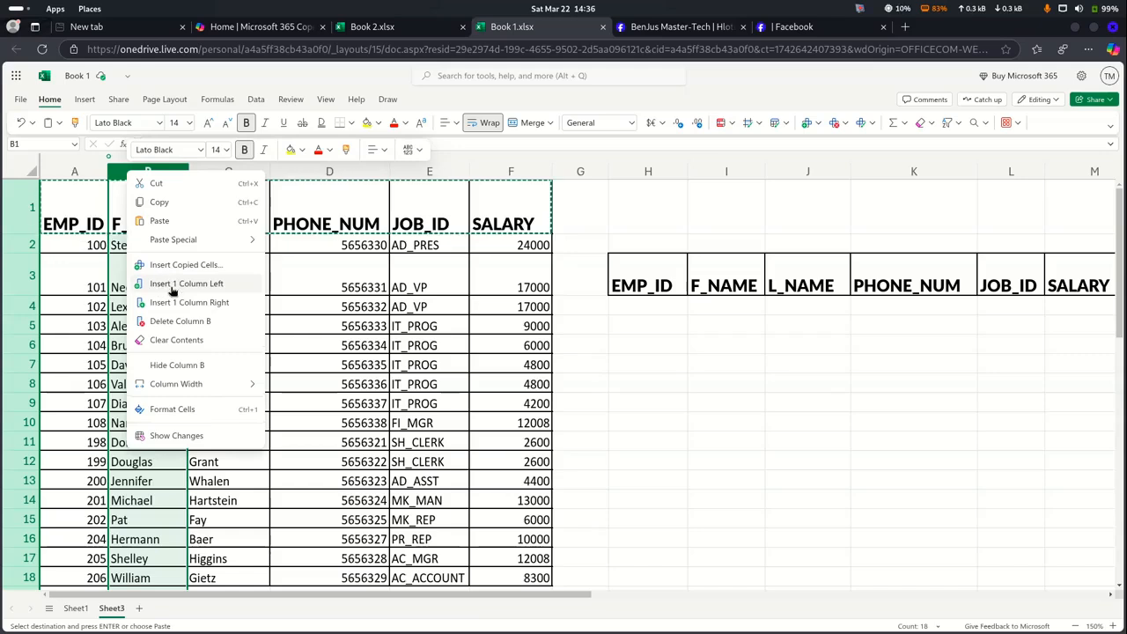
left_click(169, 283)
left_click(145, 239)
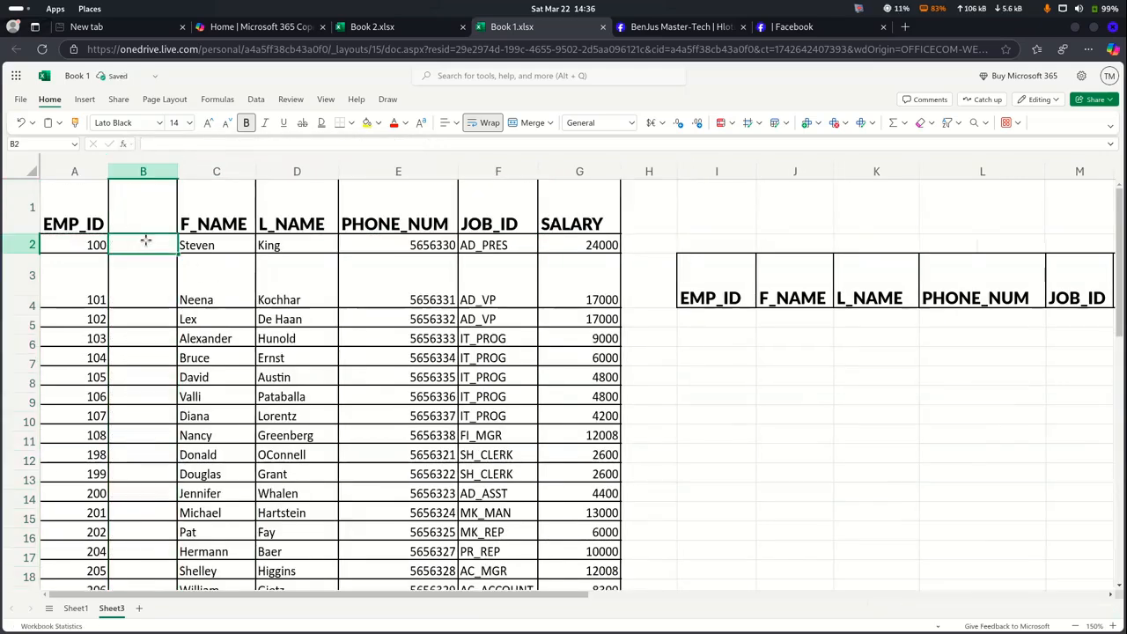
left_click(139, 221)
type("Di")
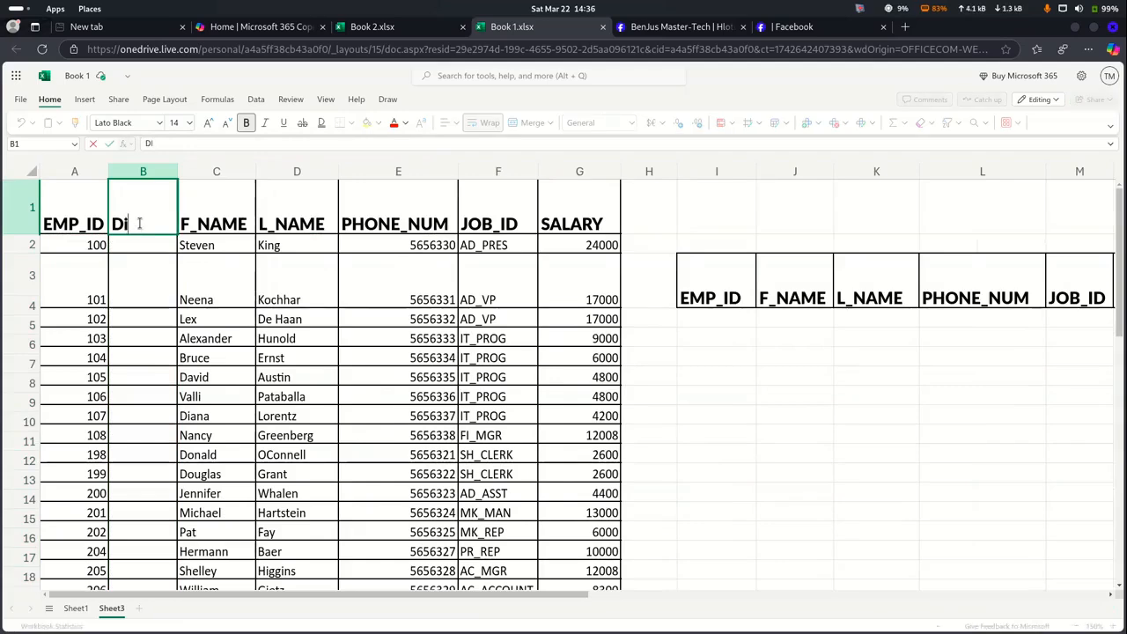
type("stricts")
Finish the Districts heading, then enter Leribe in B3 and Maseru in B4
left_click(139, 283)
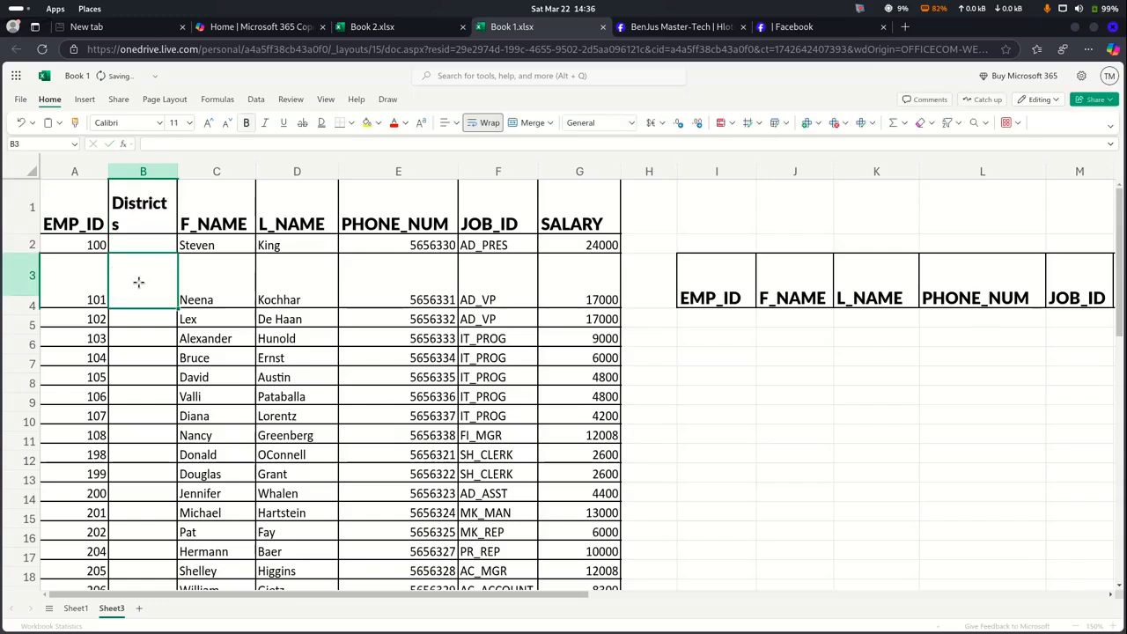
type("Le")
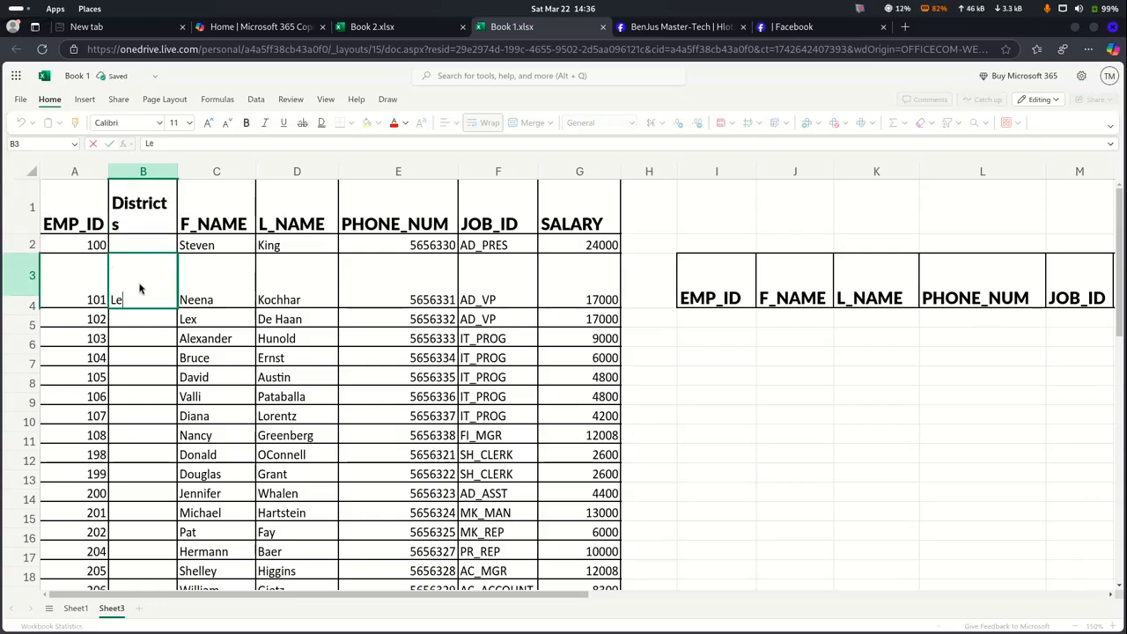
type("ribe")
key("Return")
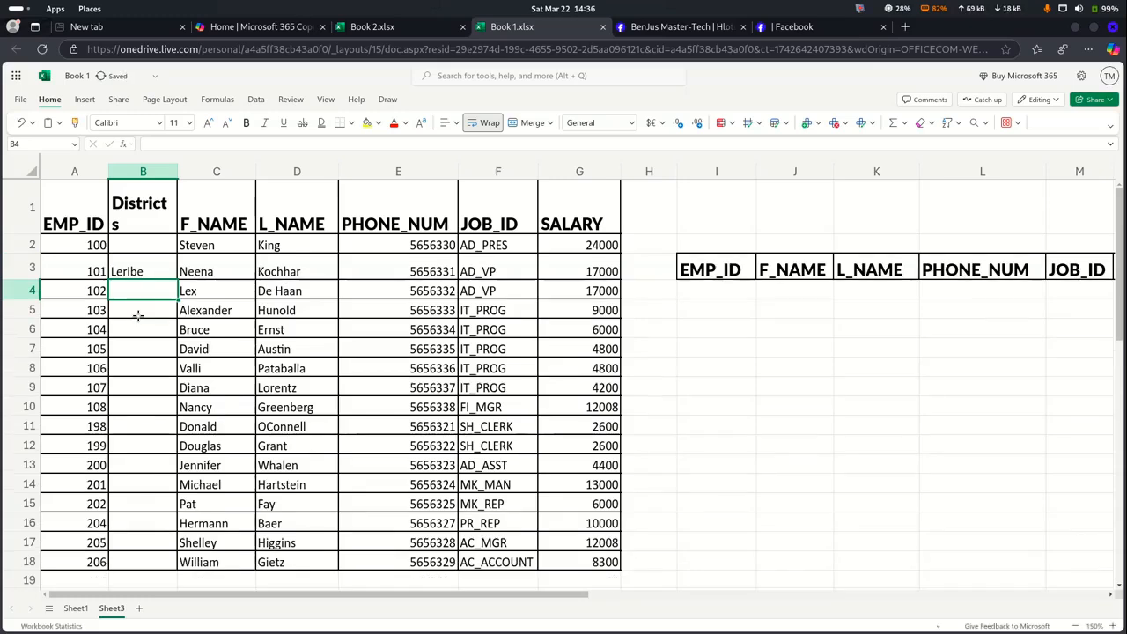
type("m")
key("BackSpace")
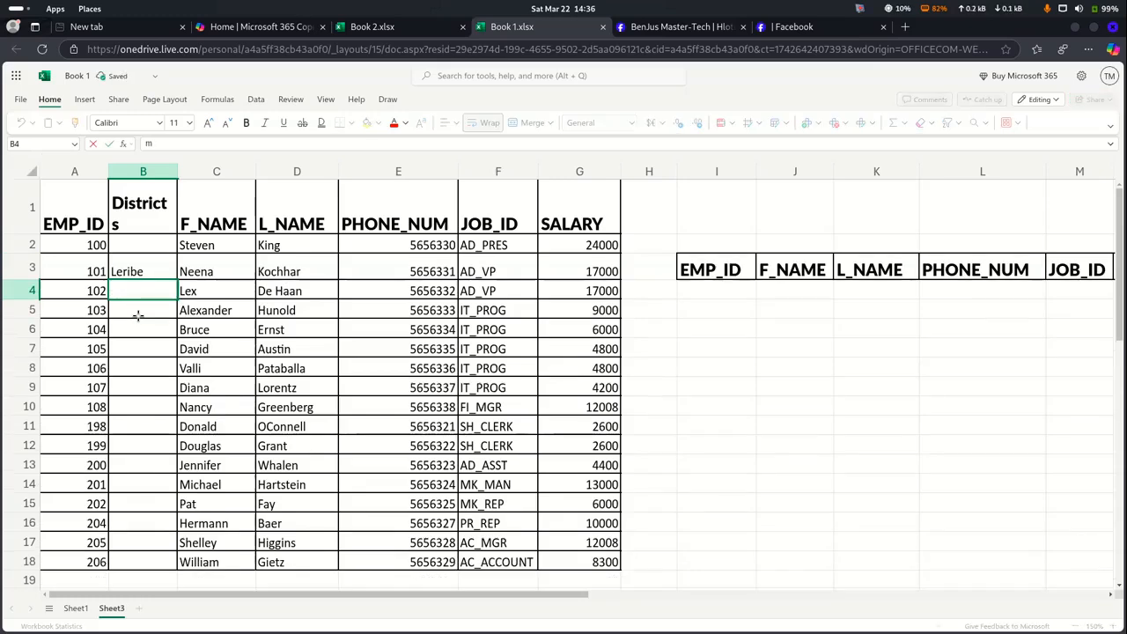
type("Maser")
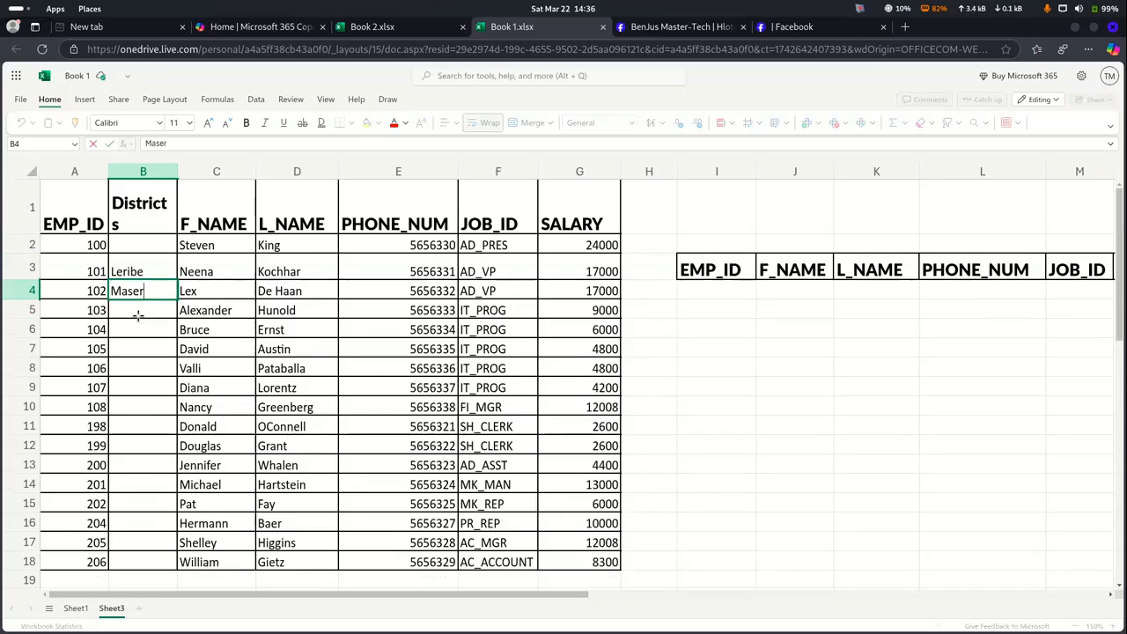
type("u")
Enter Leribe, Beria and Leribe in cells B5 to B7
left_click(134, 310)
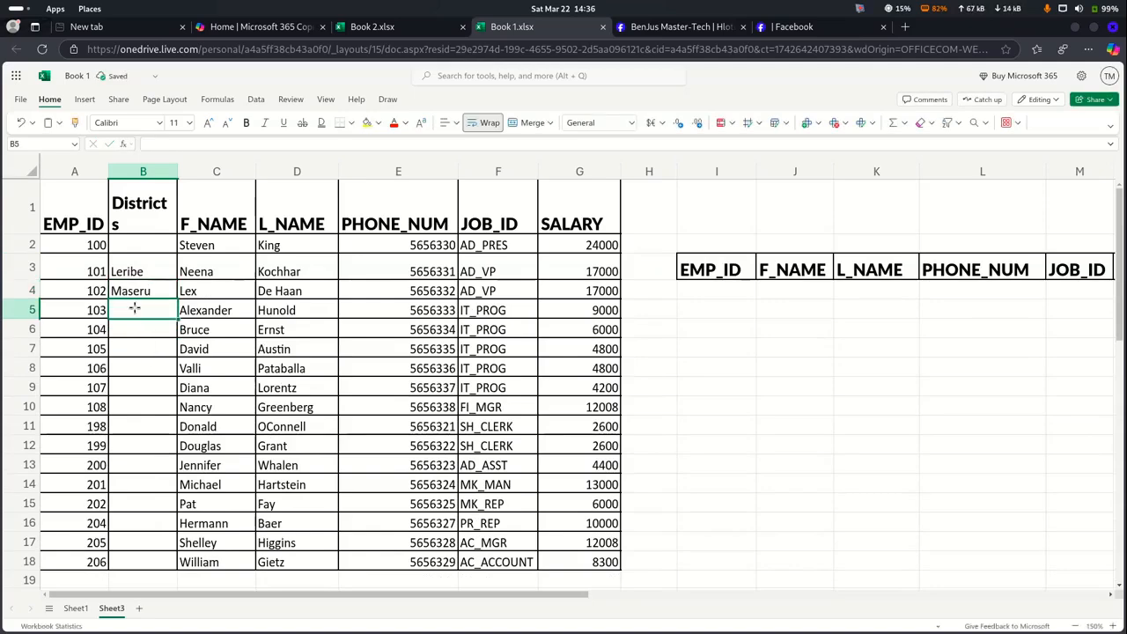
type("Le")
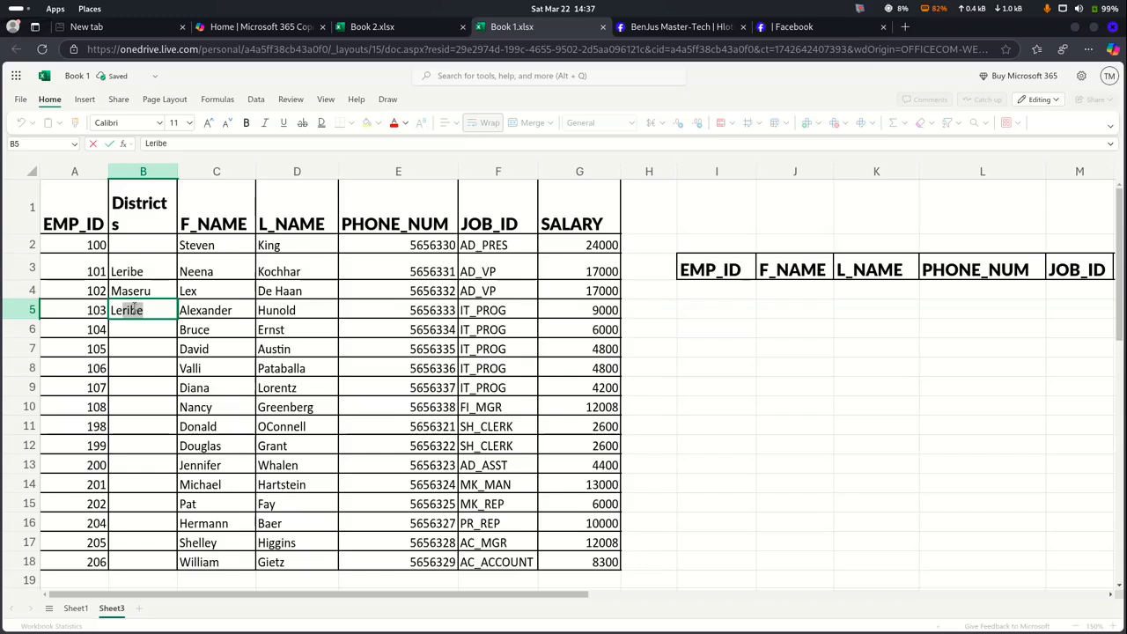
left_click(135, 329)
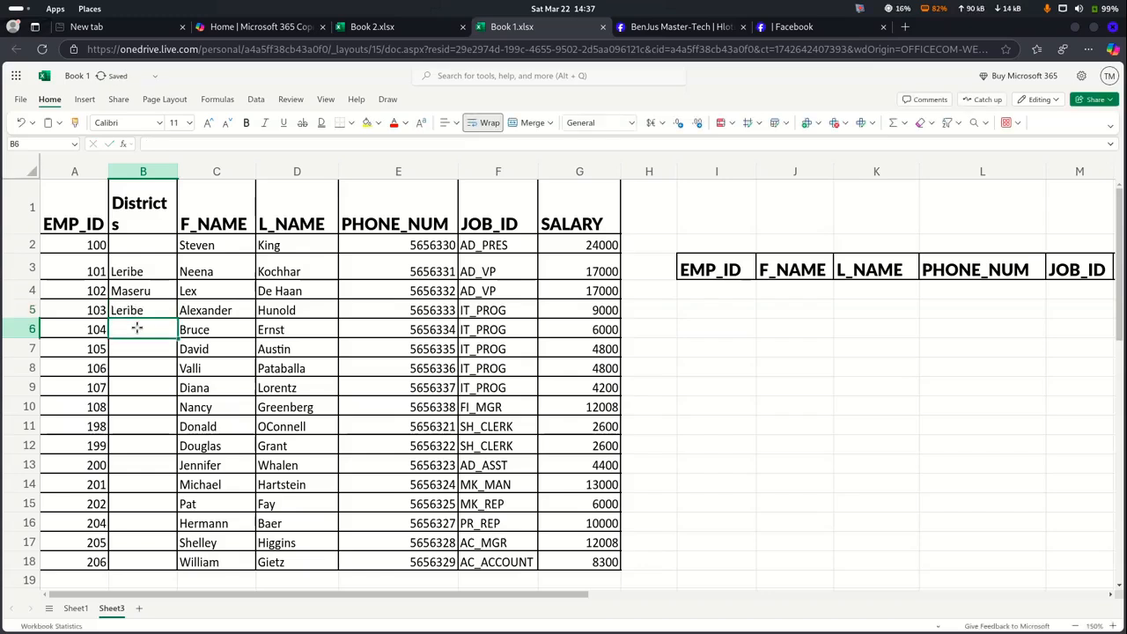
type("Beria")
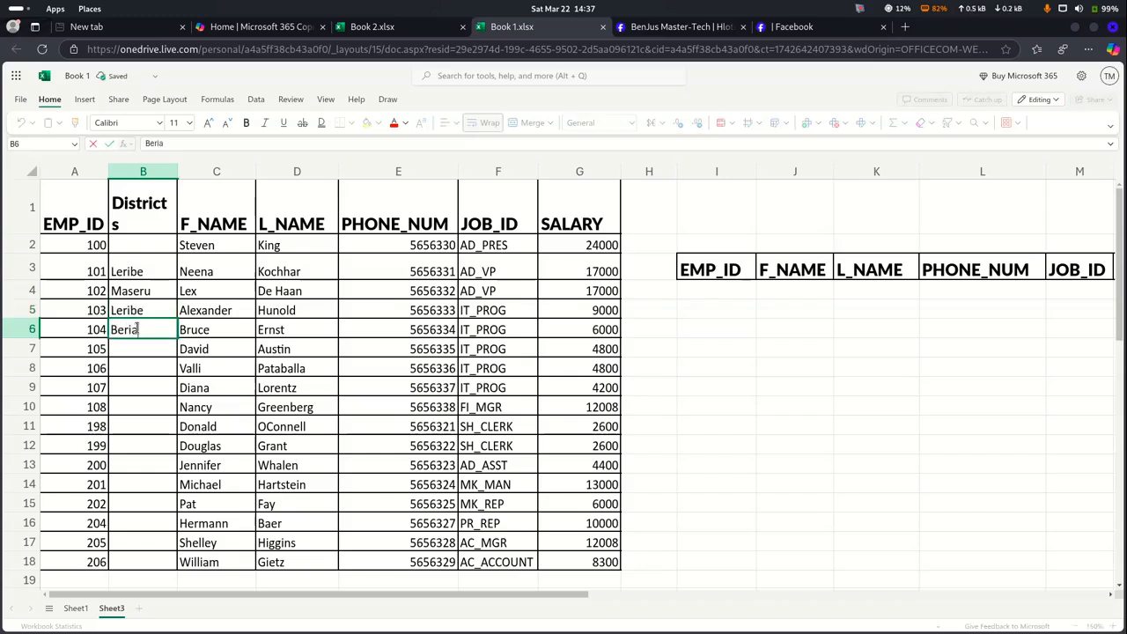
left_click(137, 348)
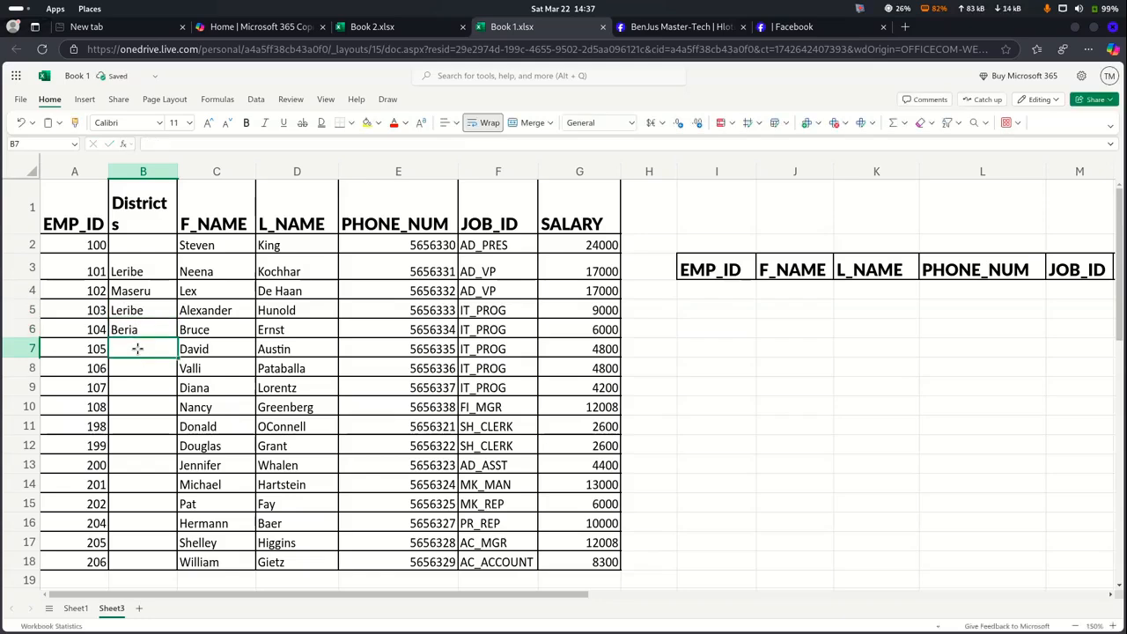
type("Leribe")
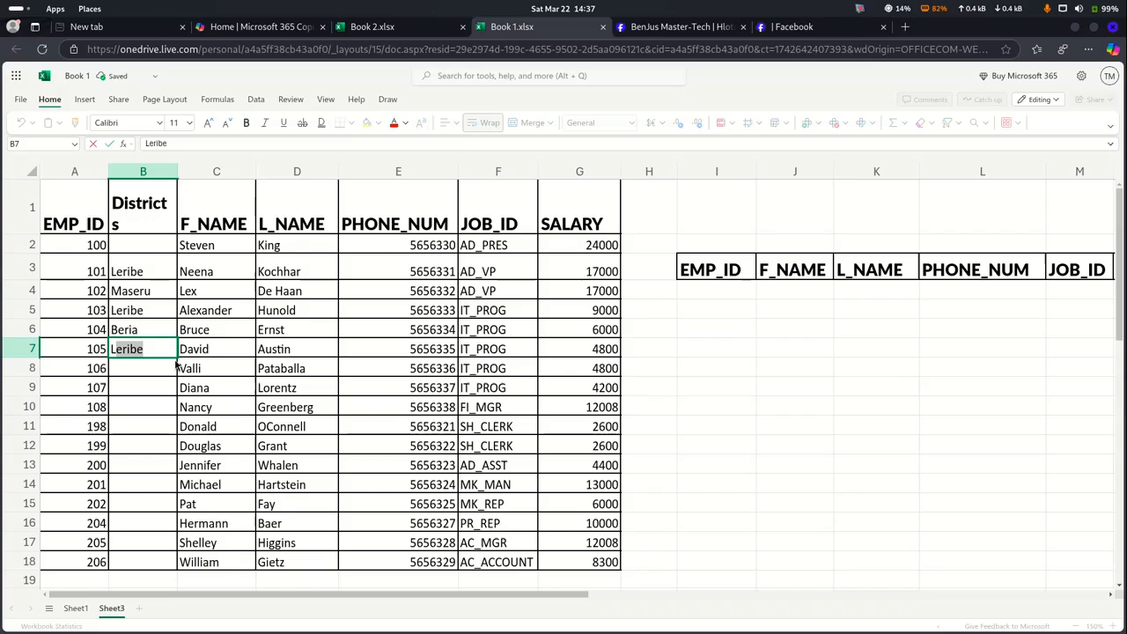
left_click(159, 372)
Extend the B5:B7 district pattern down to row 12 with the fill handle
left_click(155, 310)
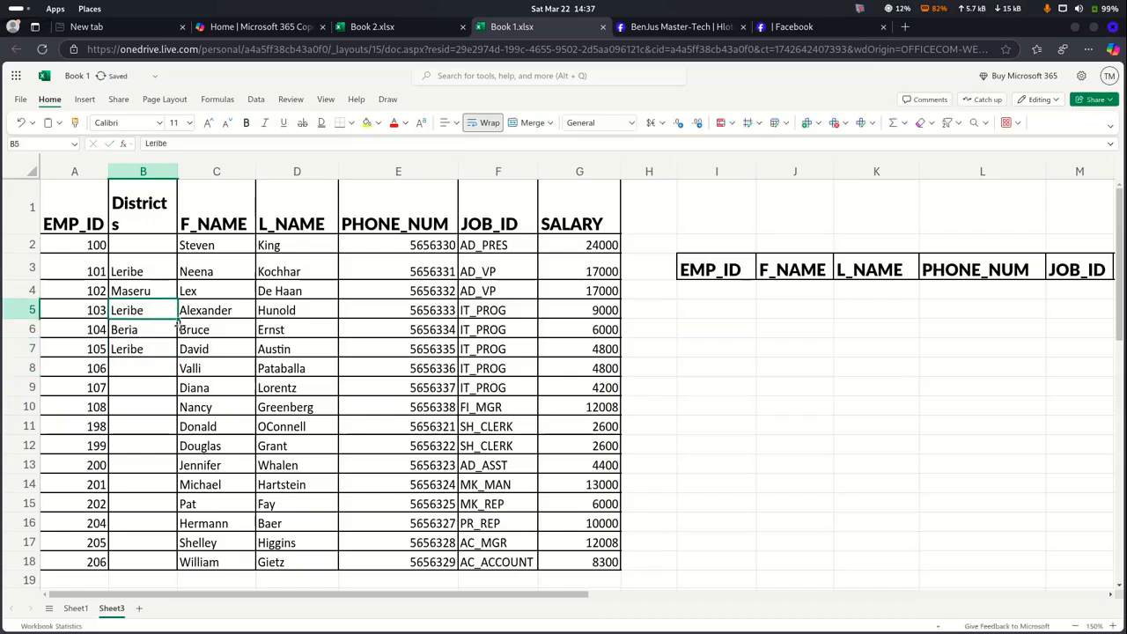
key("shift+Down")
key("shift+Down")
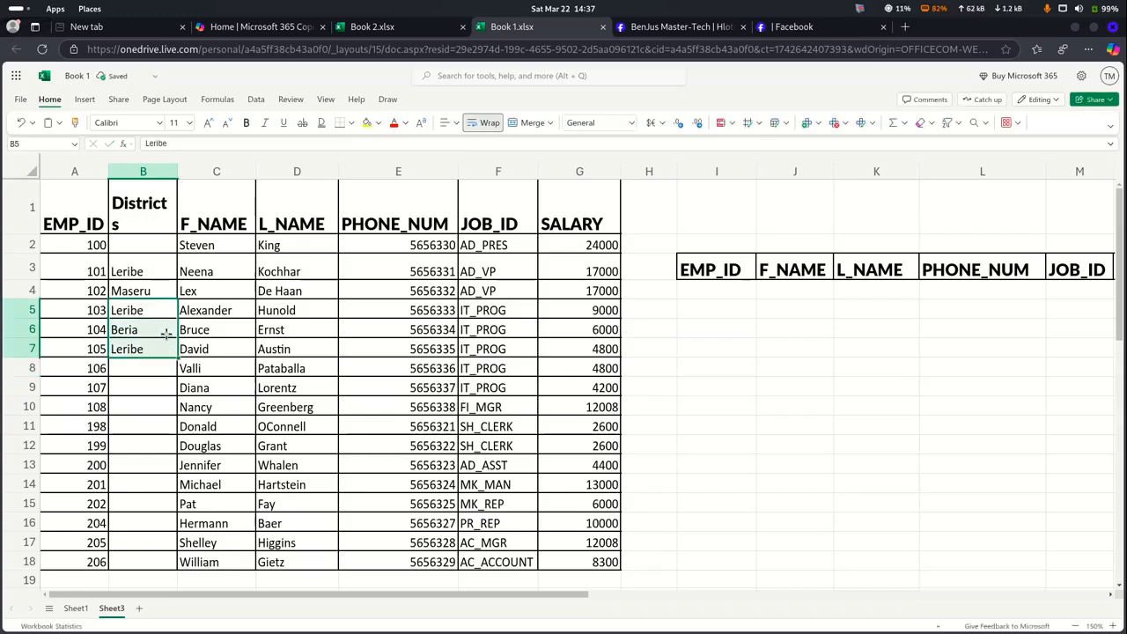
left_click_drag(177, 354, 174, 450)
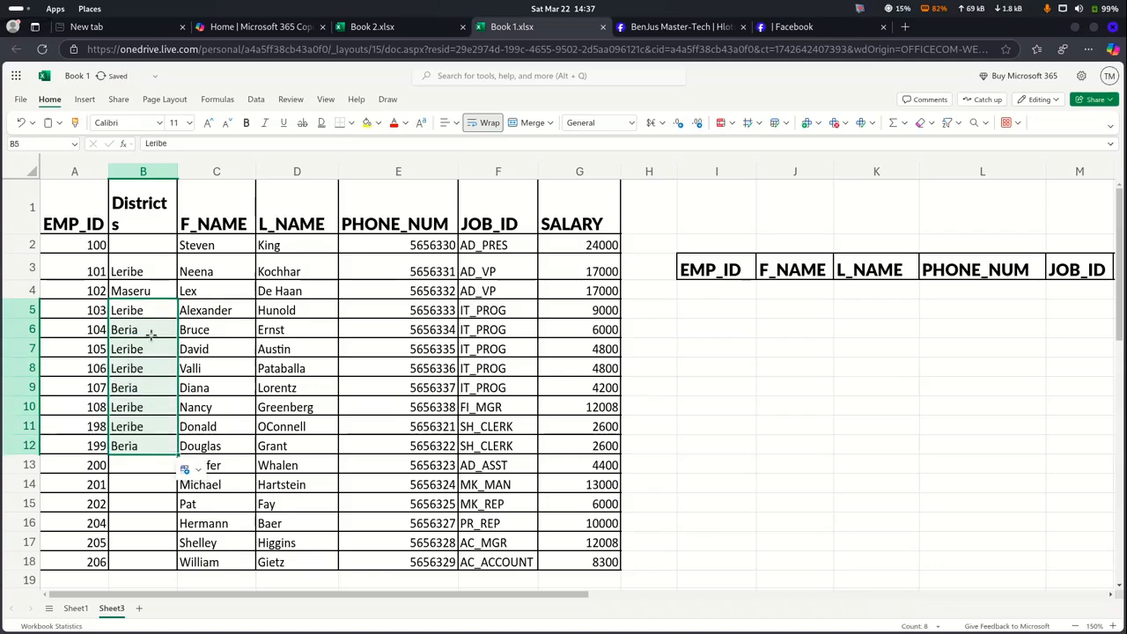
Copy Maseru into B14 and Beria into B16
left_click(129, 295)
key("ctrl+c")
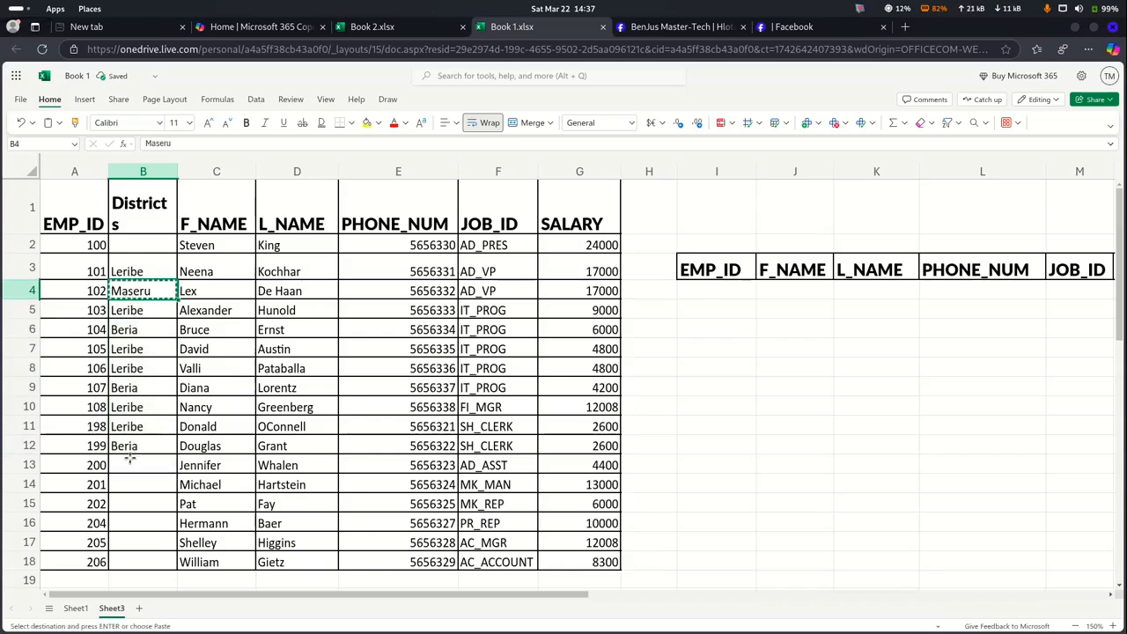
left_click(130, 482)
key("ctrl+v")
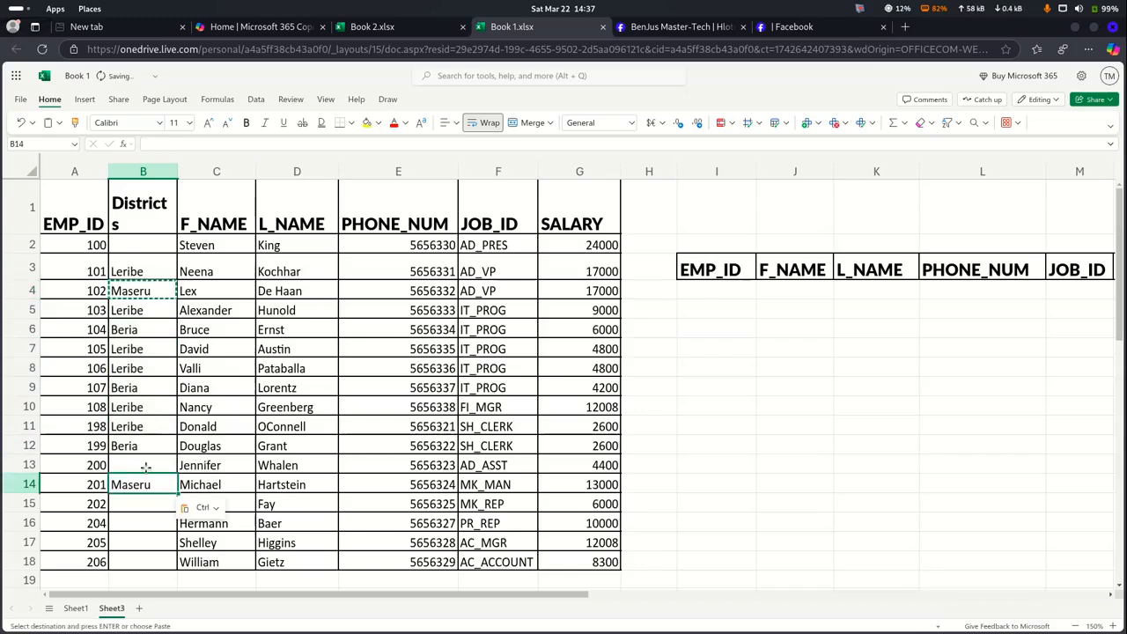
left_click(136, 445)
key("ctrl+c")
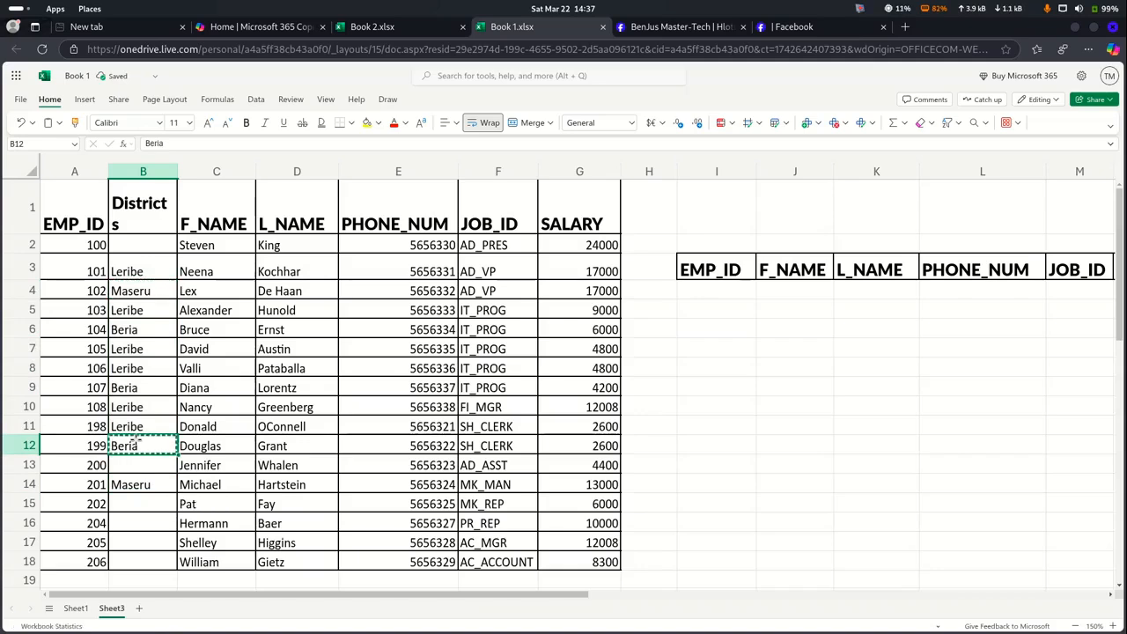
left_click(137, 519)
key("ctrl+v")
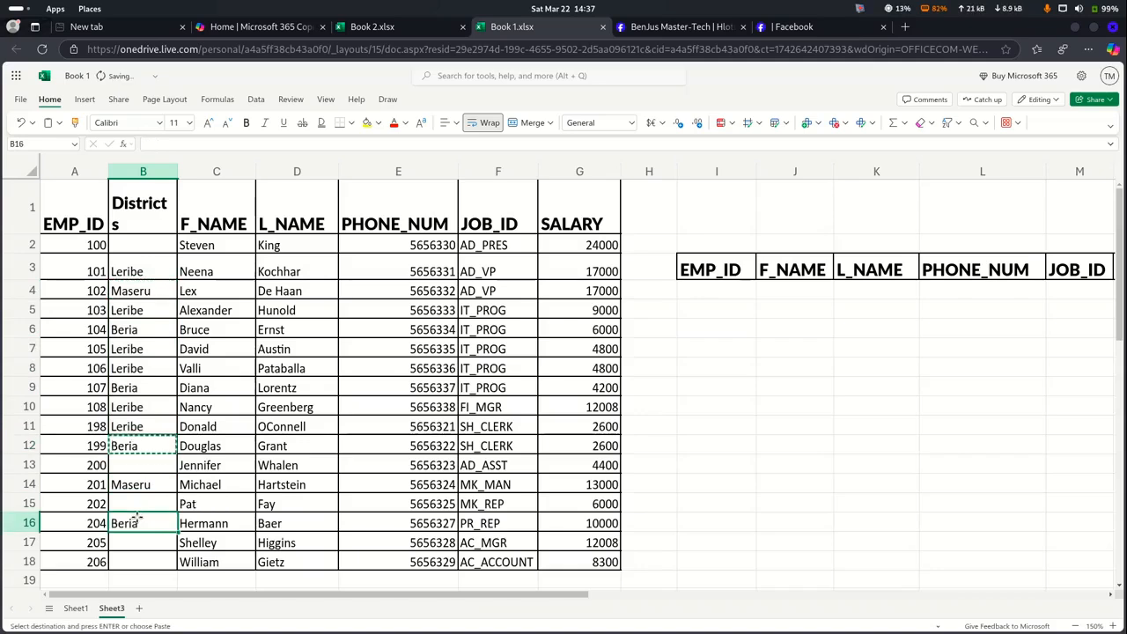
Fill Maseru down into B15 and Beria down into B17:B18 with Ctrl+D
left_click(148, 466)
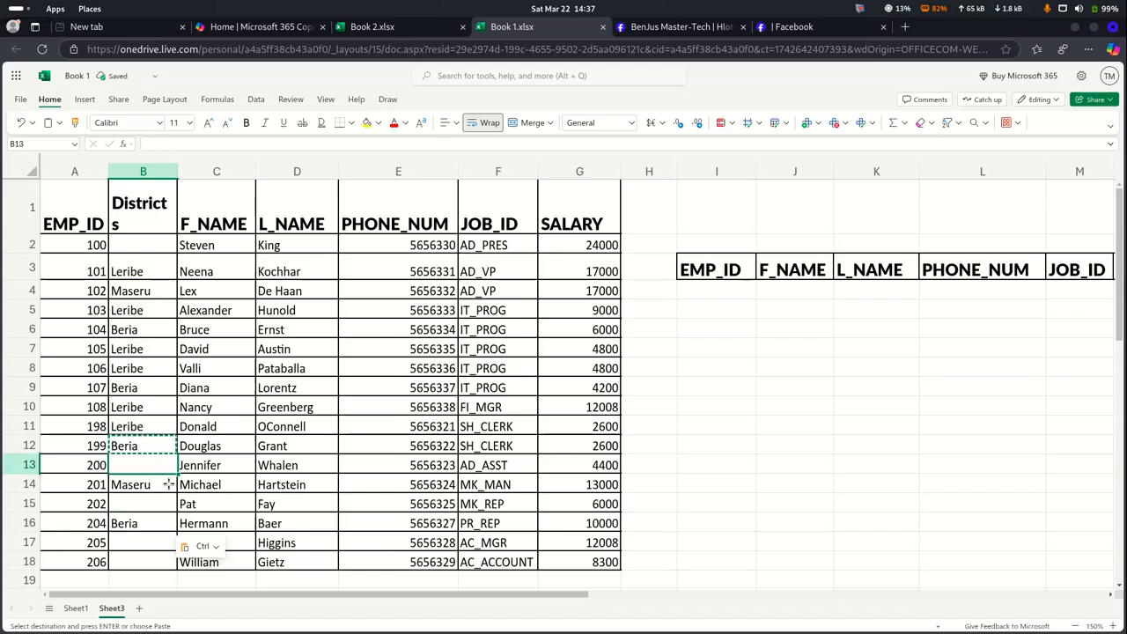
left_click(164, 484)
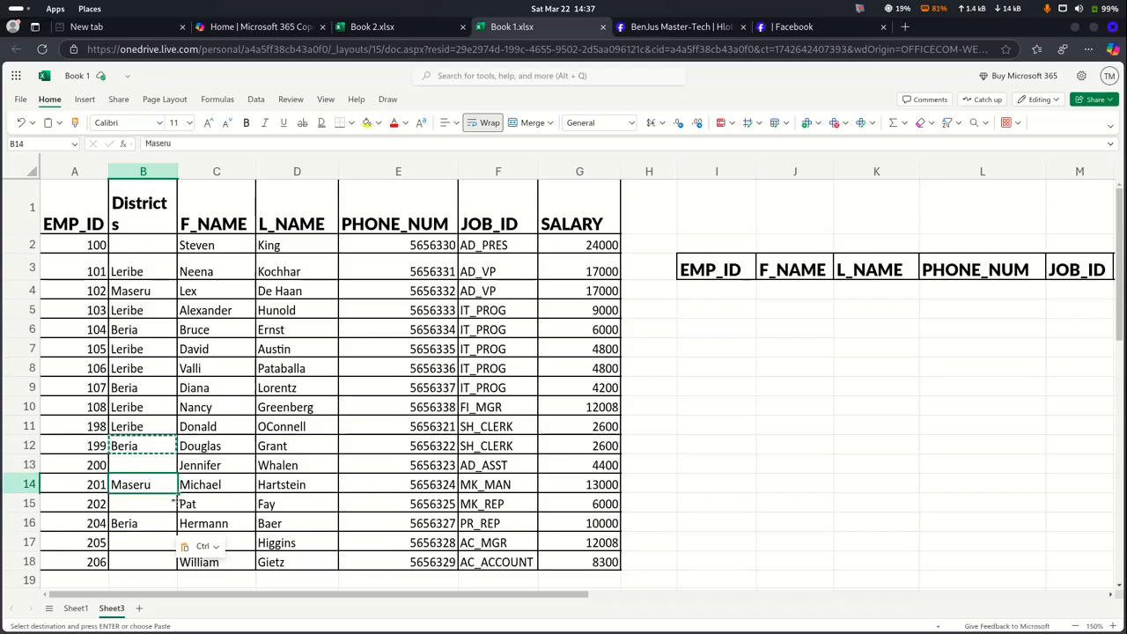
left_click_drag(174, 489, 170, 522)
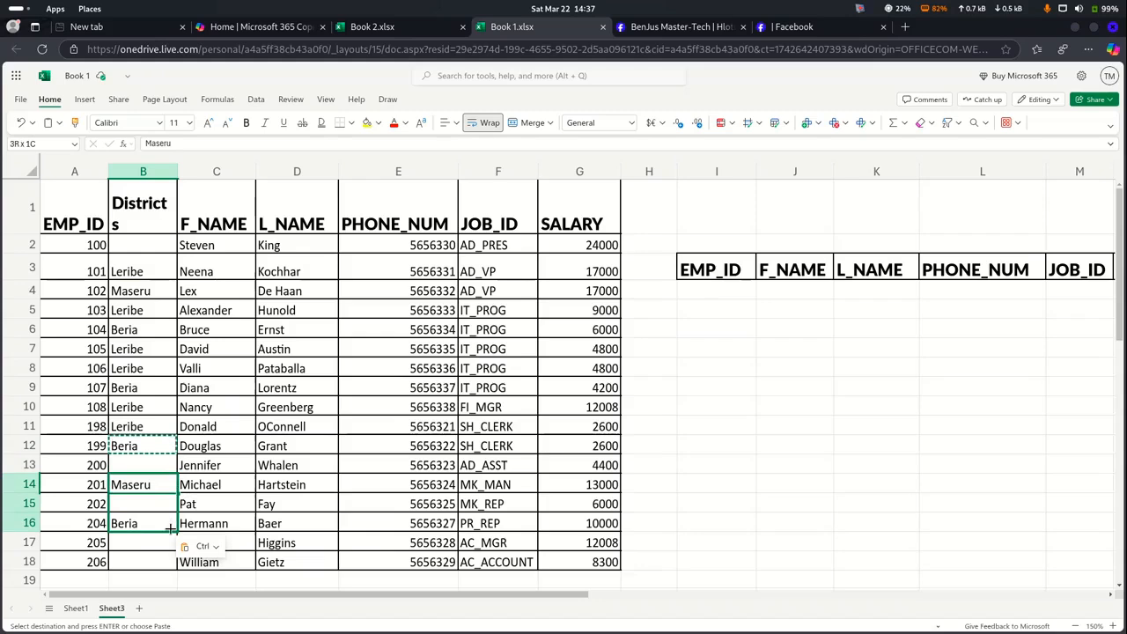
key("shift+Up")
key("ctrl+d")
left_click(172, 526)
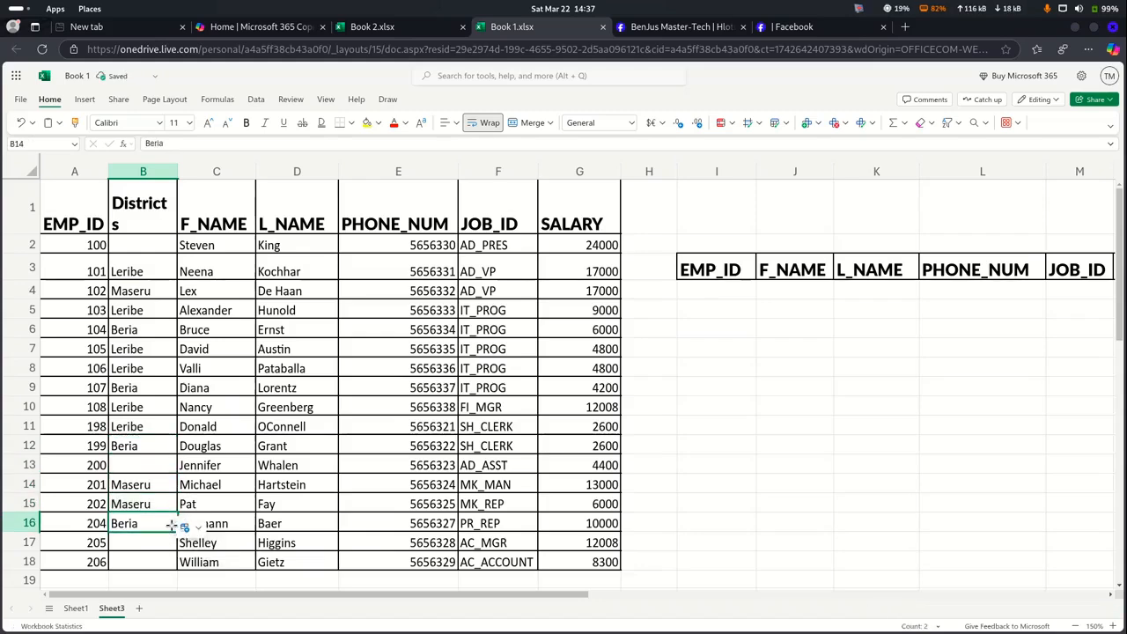
left_click_drag(173, 526, 175, 551)
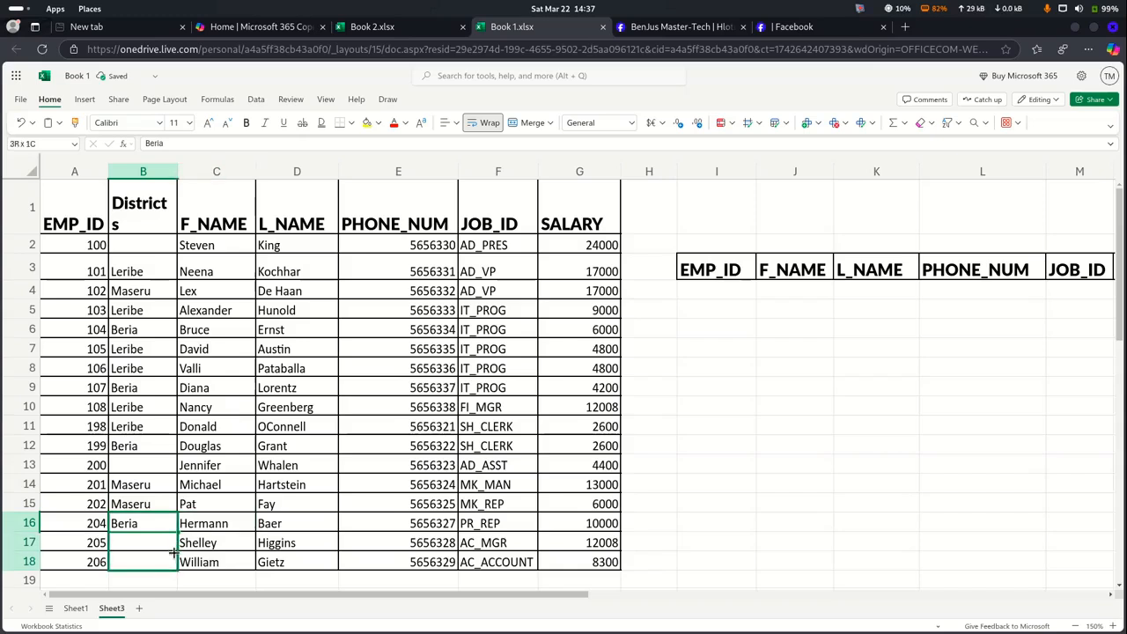
key("ctrl+d")
Copy Maseru into the empty cell B13
left_click(144, 468)
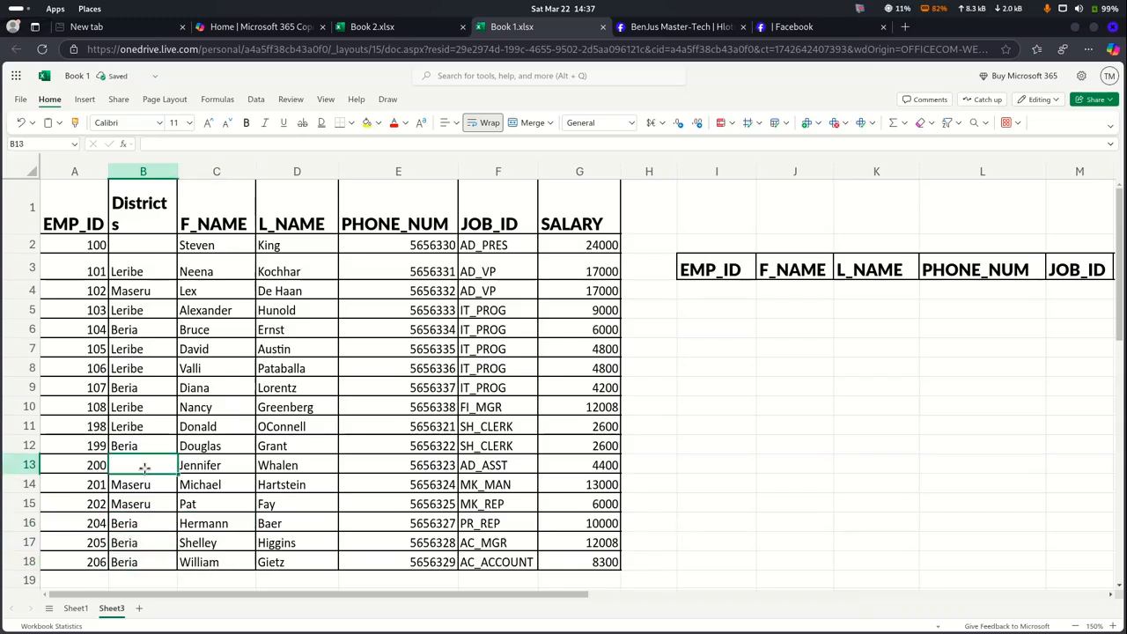
left_click(128, 501)
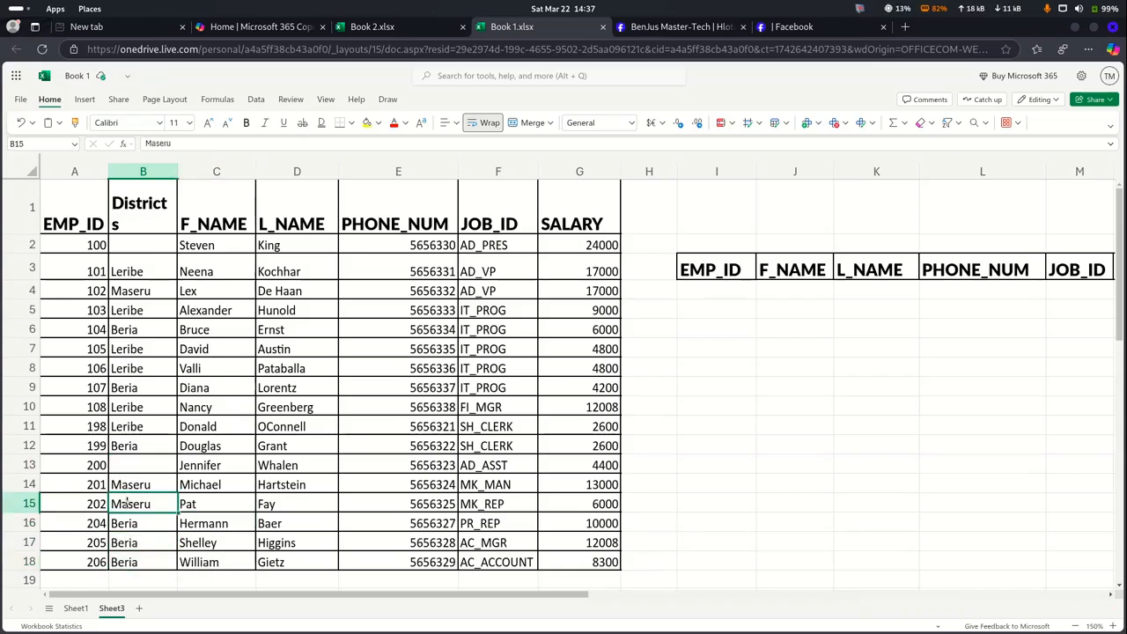
key("ctrl+c")
left_click(129, 463)
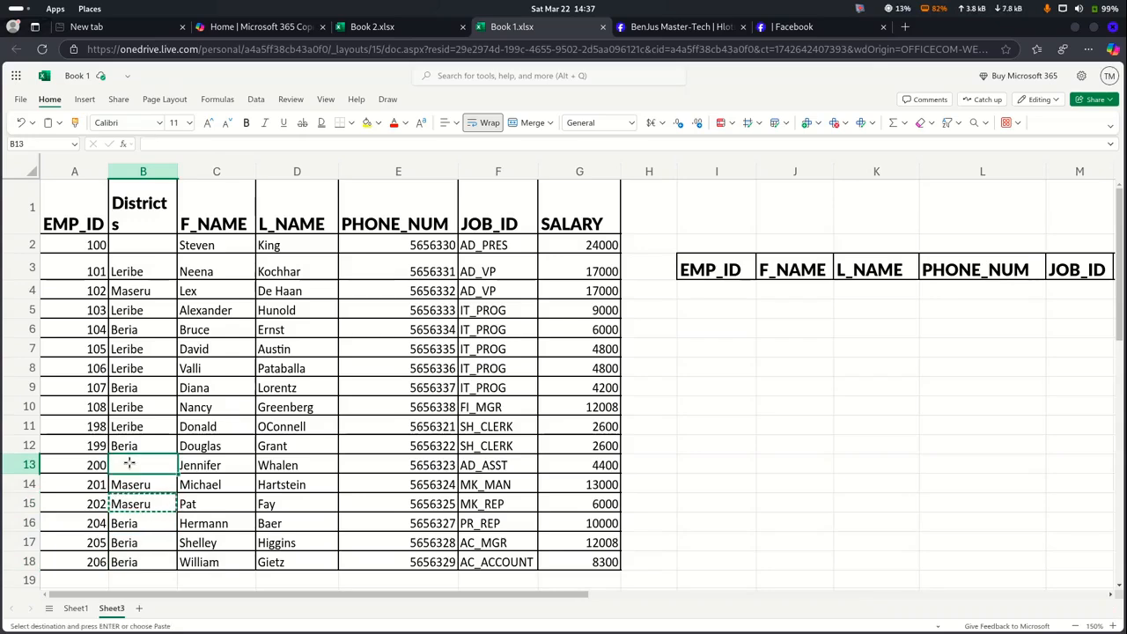
key("ctrl+v")
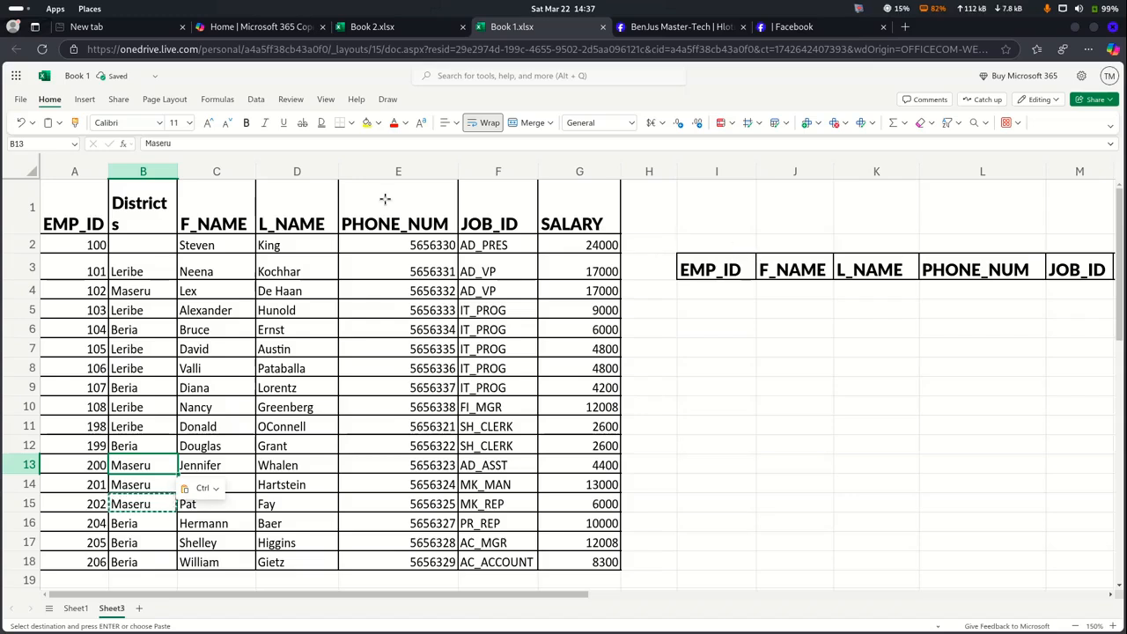
left_click(143, 219)
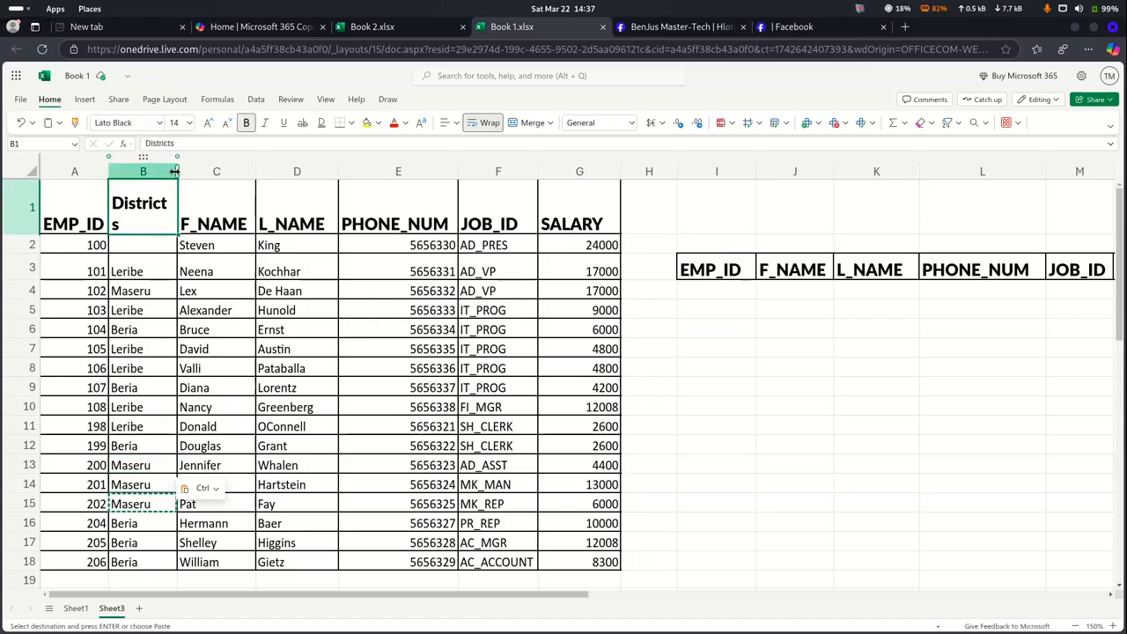
Widen column B for Districts, copy that heading, and insert a blank column J before F_NAME
left_click_drag(175, 164, 190, 176)
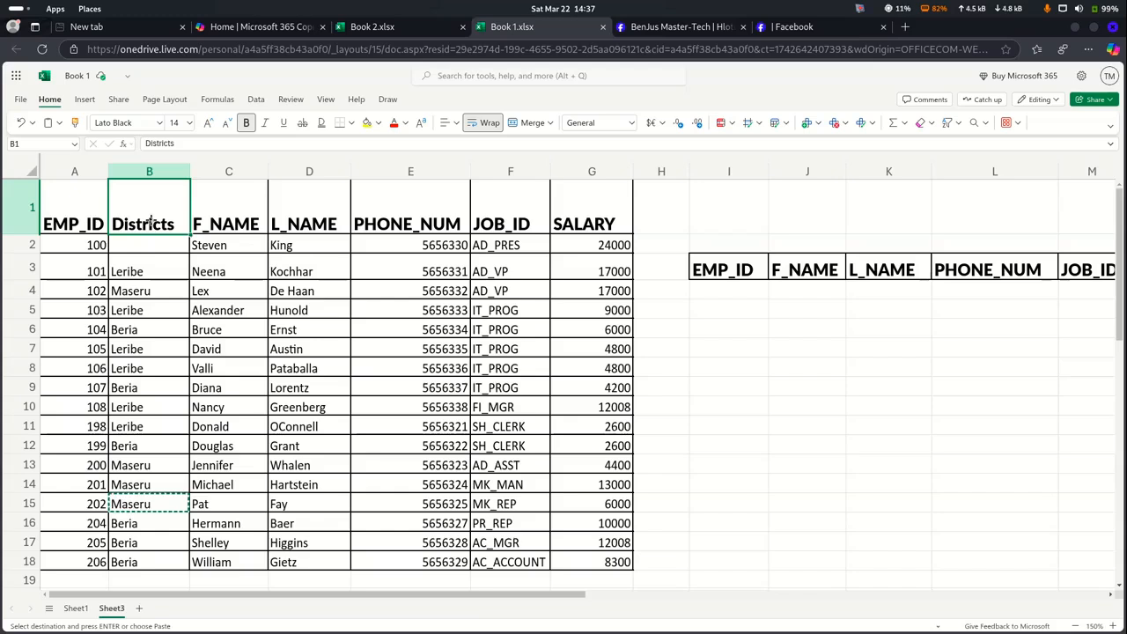
key("ctrl+c")
left_click(799, 167)
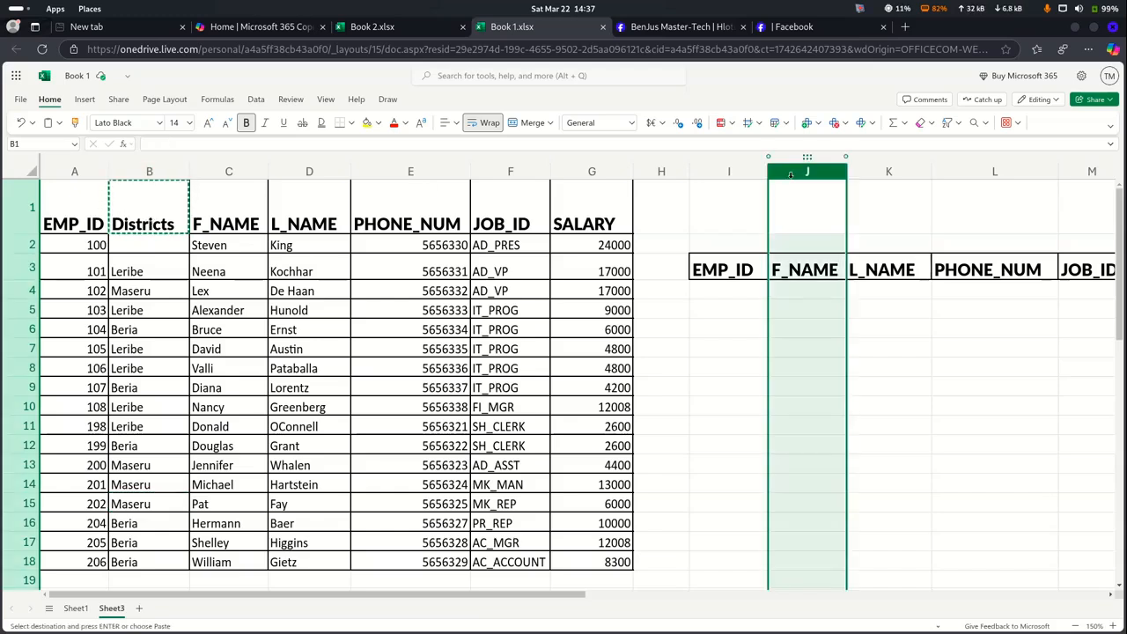
right_click(791, 182)
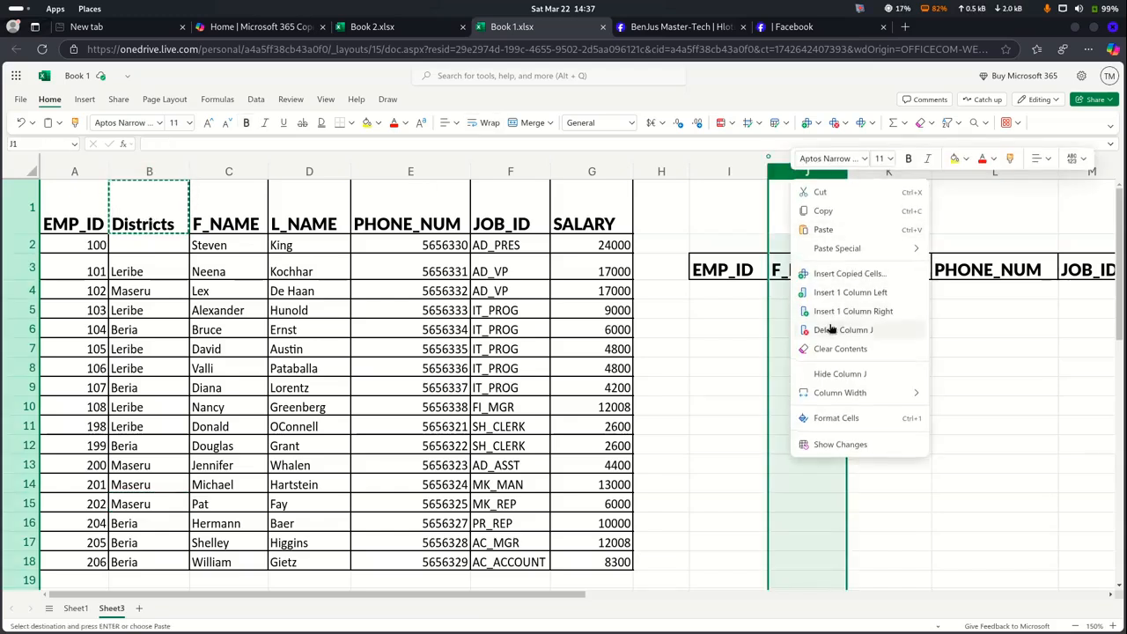
left_click(845, 291)
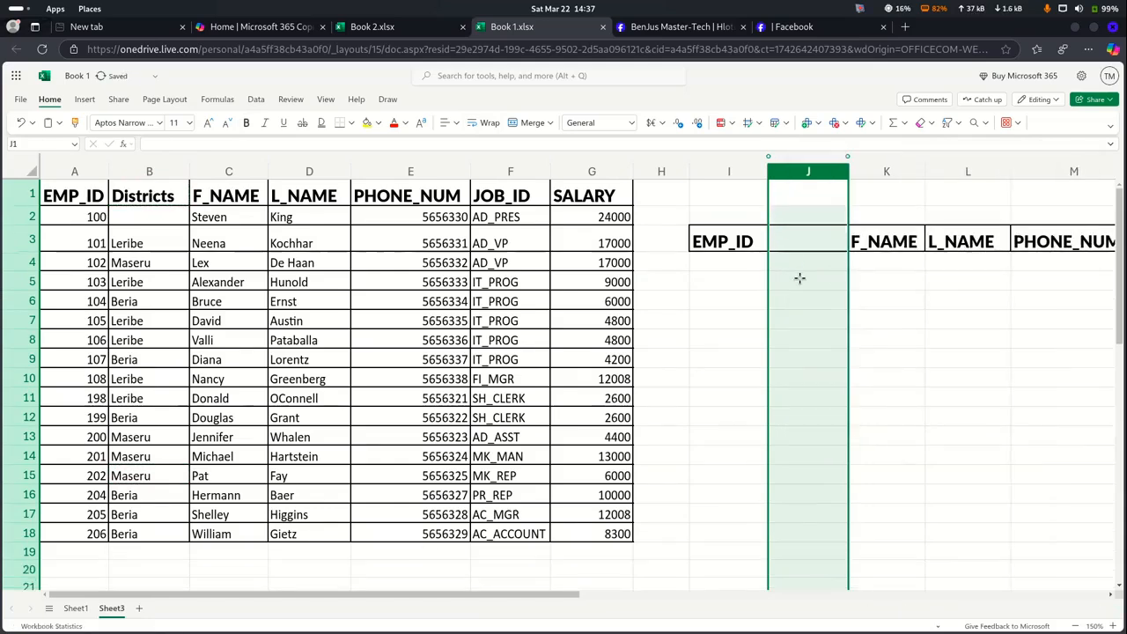
left_click(794, 262)
left_click(790, 244)
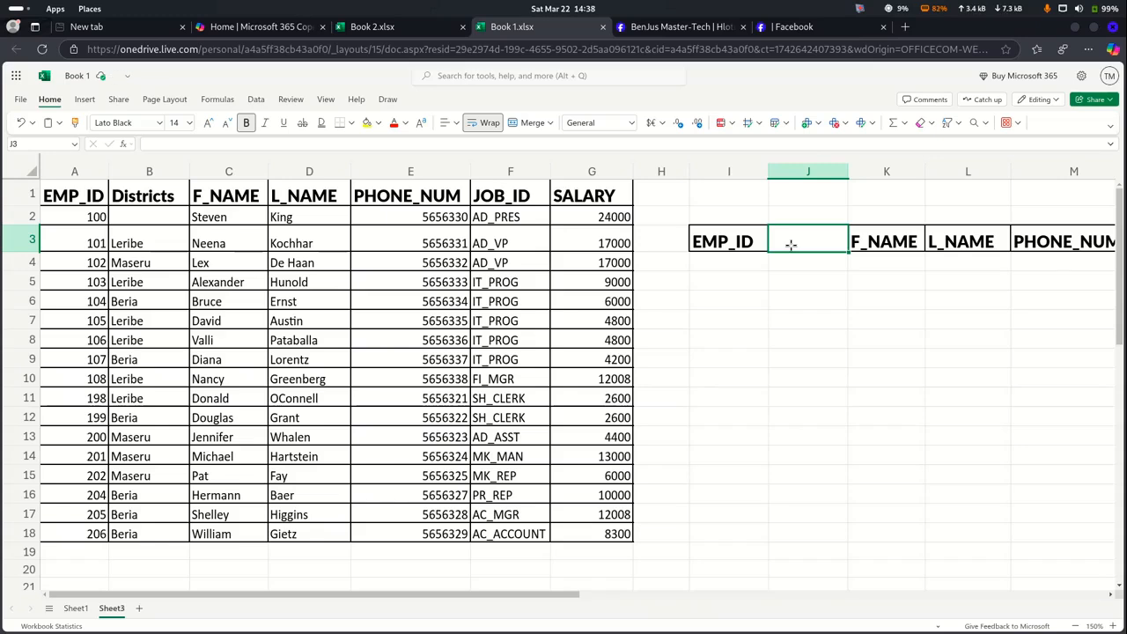
Copy the Districts heading from B1 into J3 of the results table
right_click(791, 244)
left_click(825, 296)
left_click(135, 199)
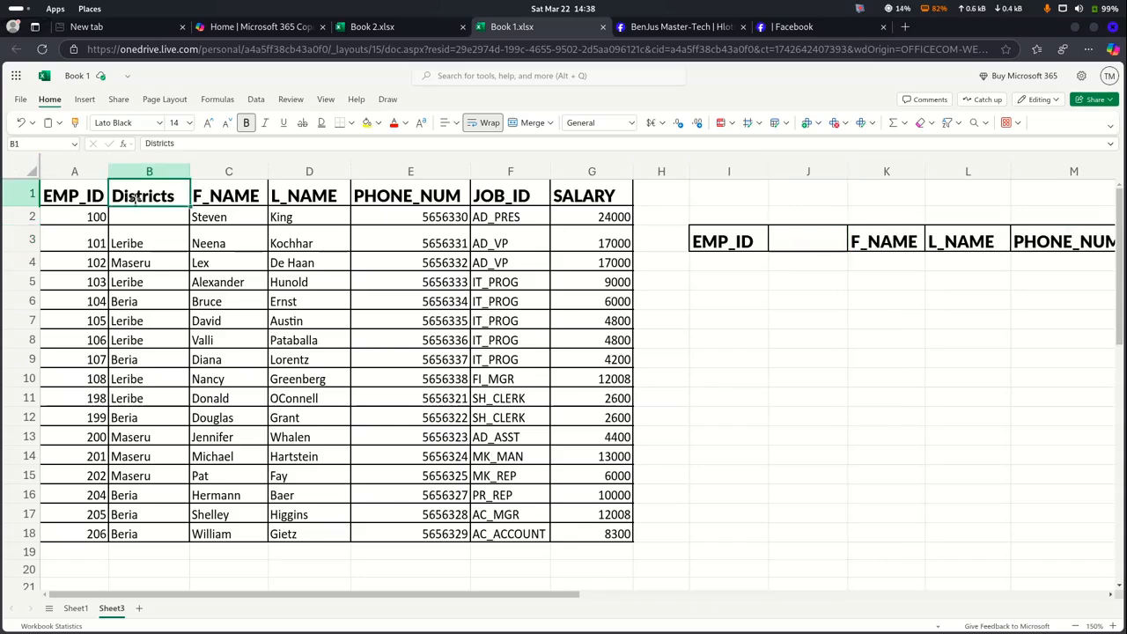
key("ctrl+c")
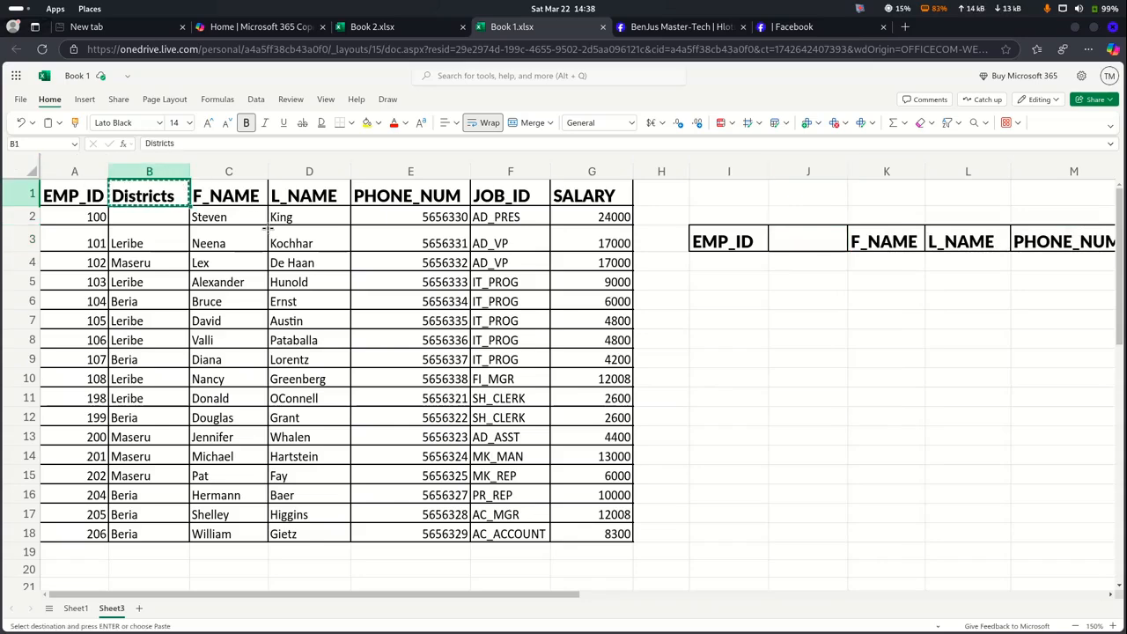
left_click(795, 238)
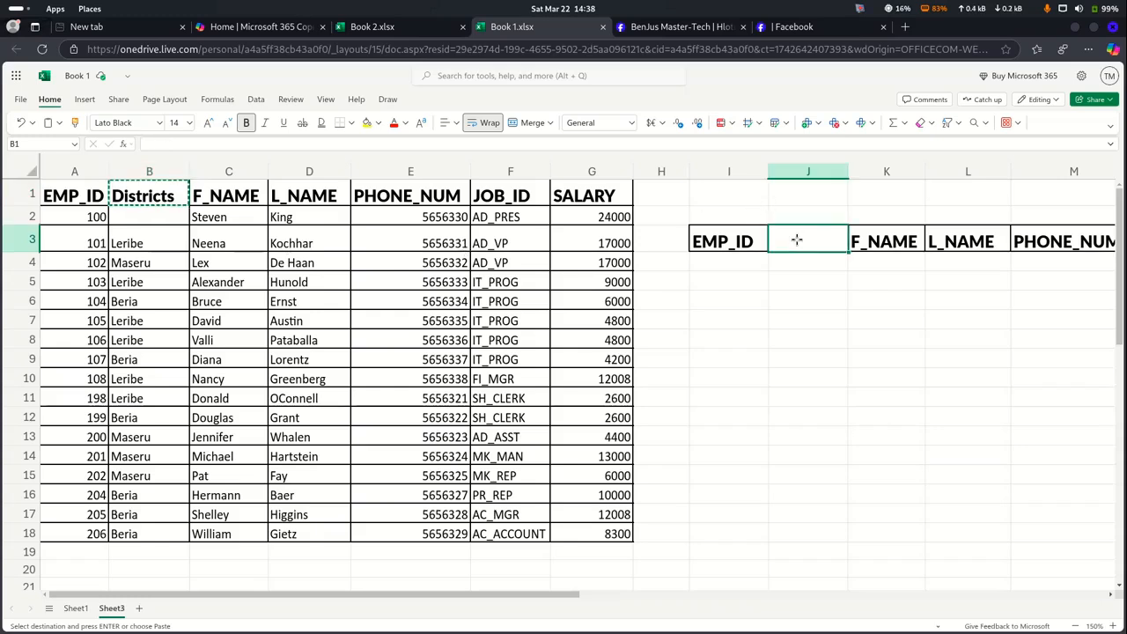
key("ctrl+v")
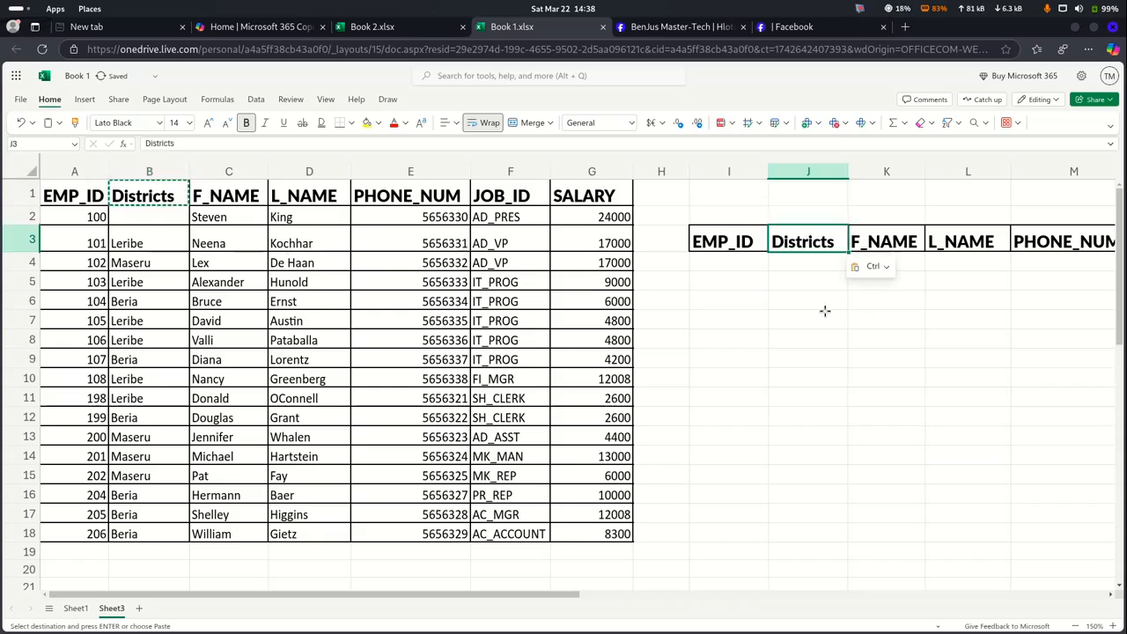
left_click(817, 301)
Enter Leribe as the district in cell J1
left_click(796, 198)
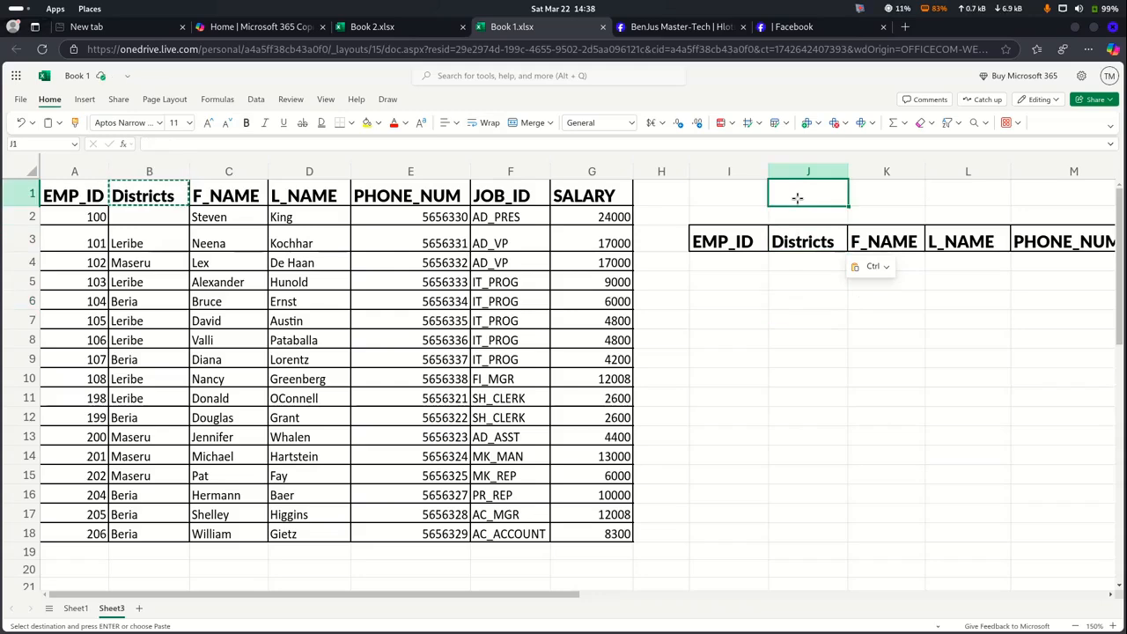
type("Leribe")
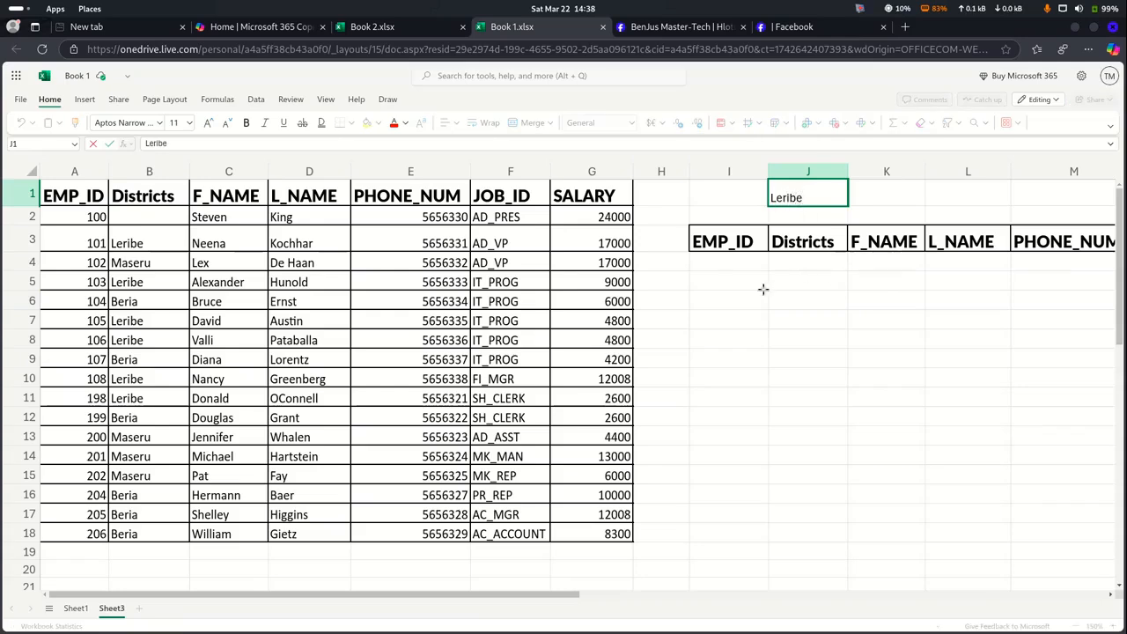
left_click(727, 262)
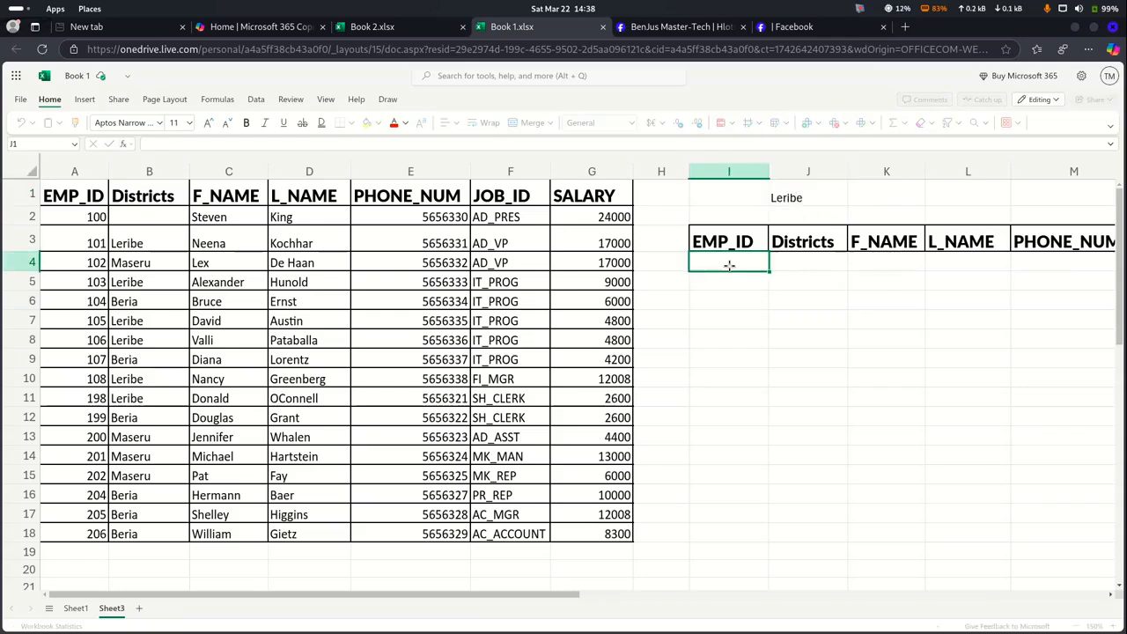
scroll(729, 265, "right", 3)
scroll(729, 265, "left", 3)
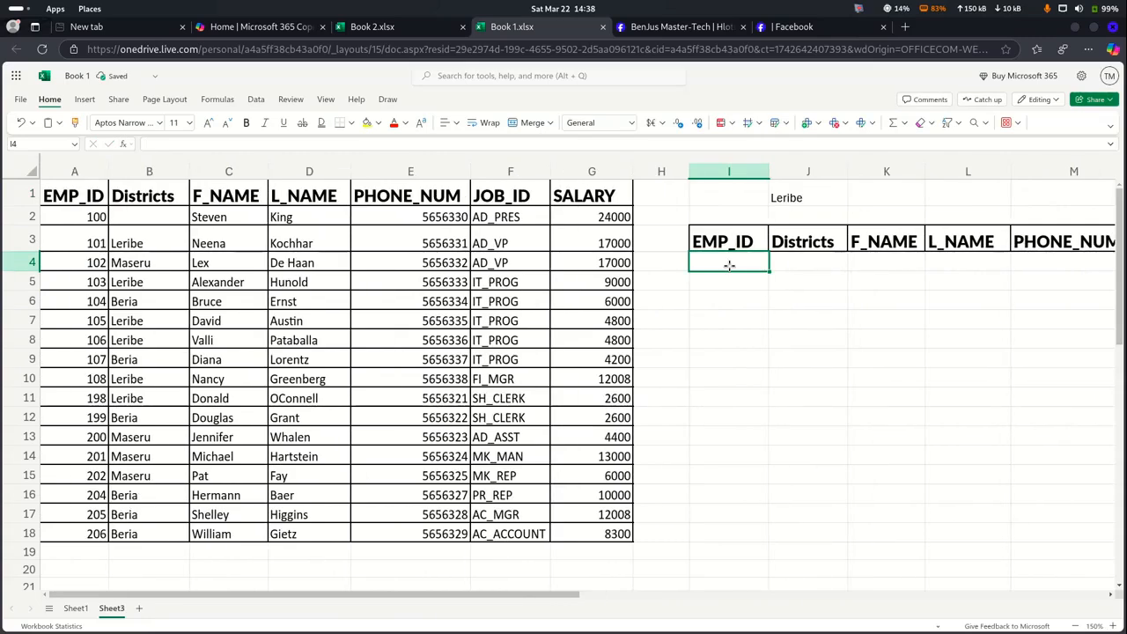
Check the district values in column B and copy Maseru from B13
left_click(155, 219)
left_click(146, 240)
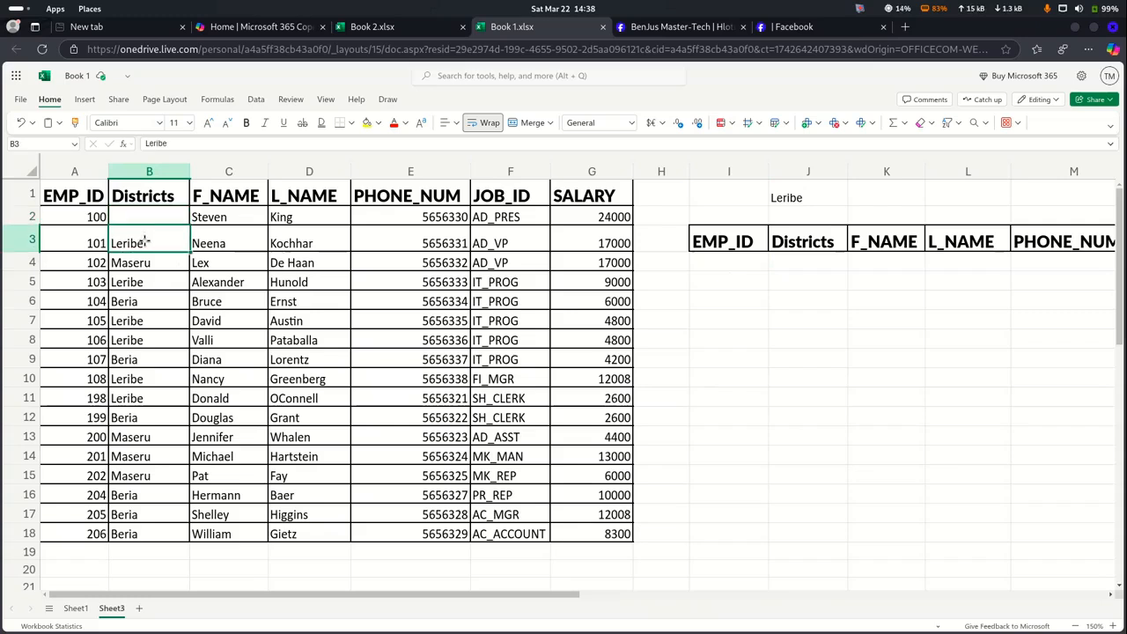
left_click(138, 433)
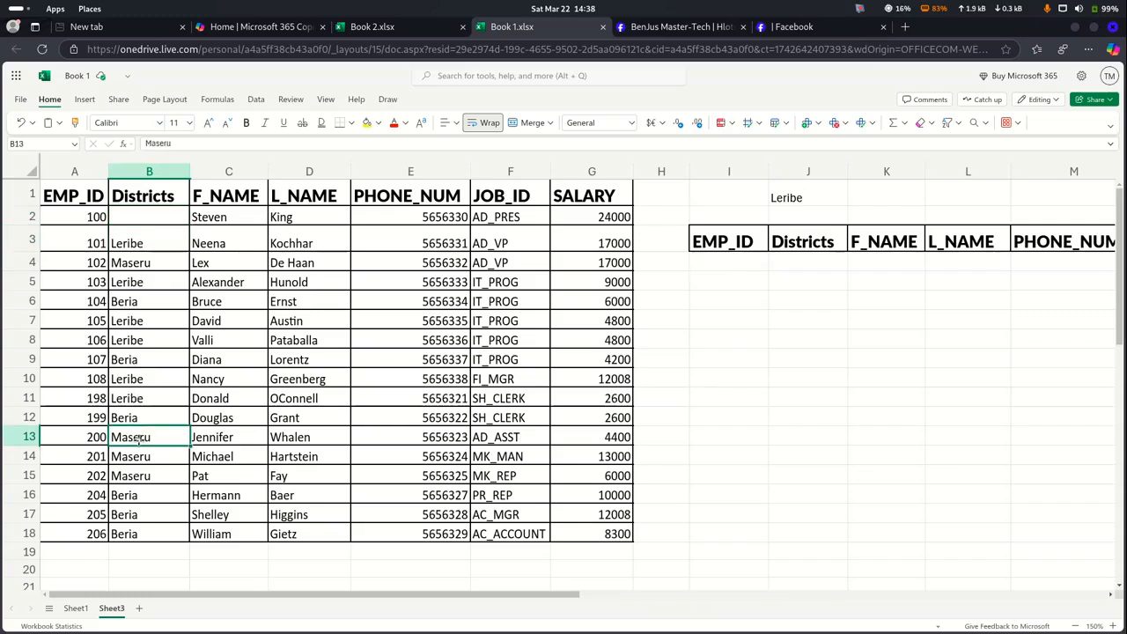
key("ctrl+c")
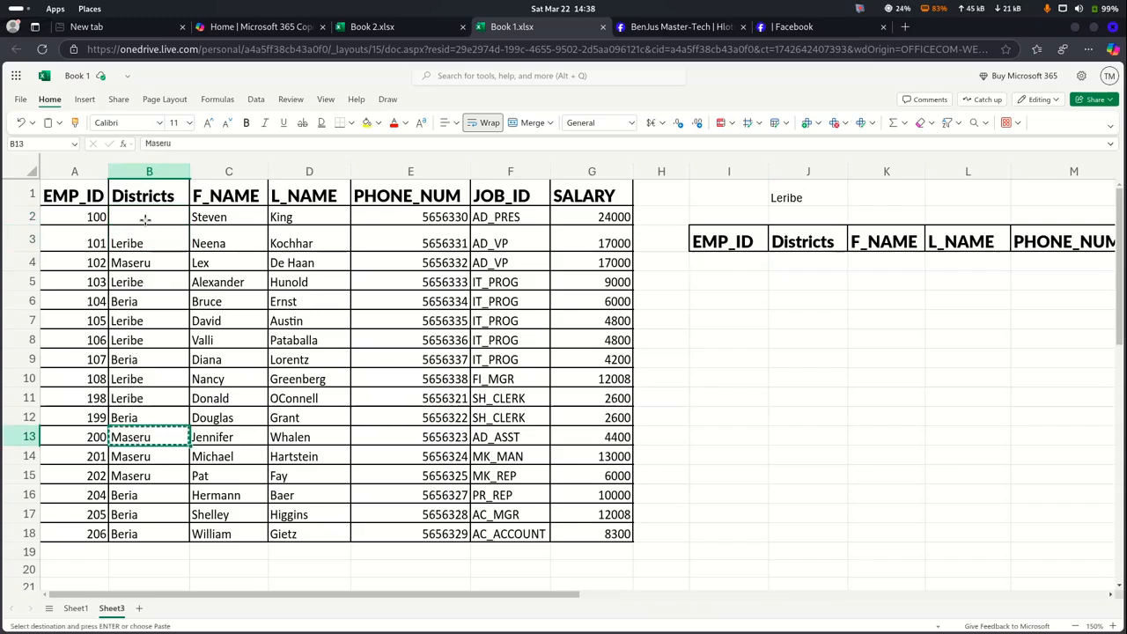
Paste Maseru into employee 100's empty district cell B2, then select I4
left_click(145, 219)
key("ctrl+v")
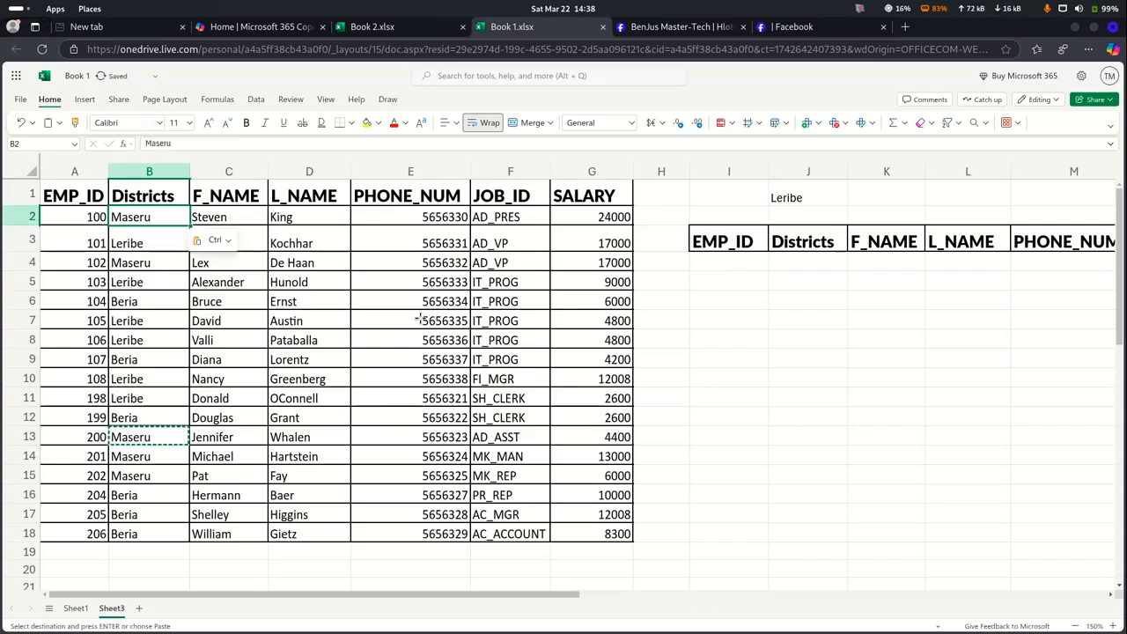
left_click(702, 344)
scroll(702, 344, "right", 5)
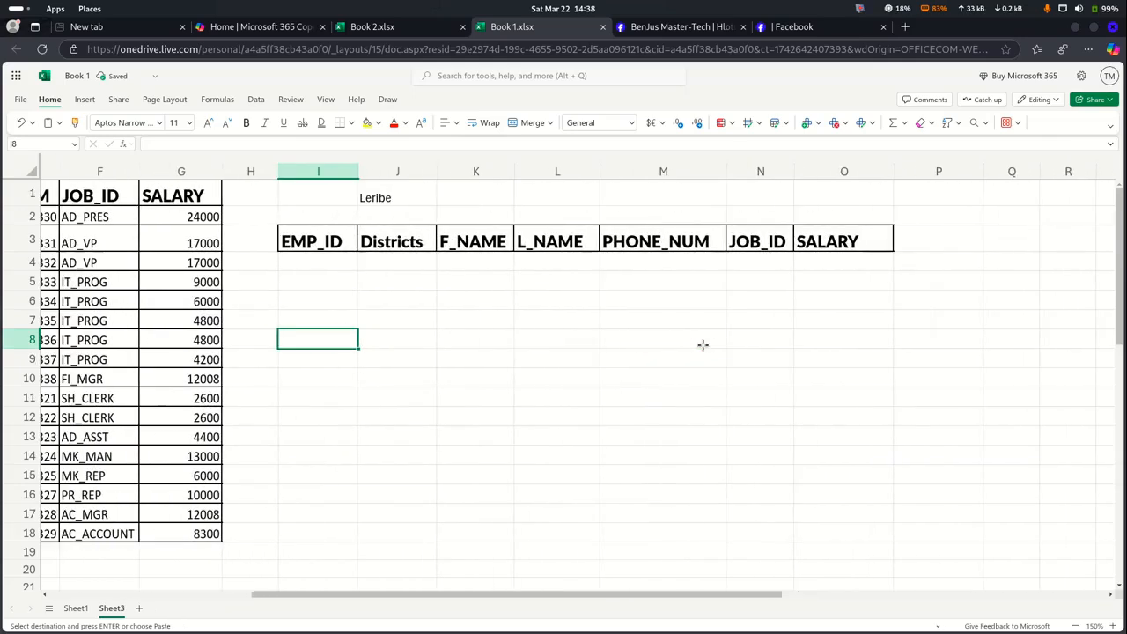
scroll(702, 344, "left", 2)
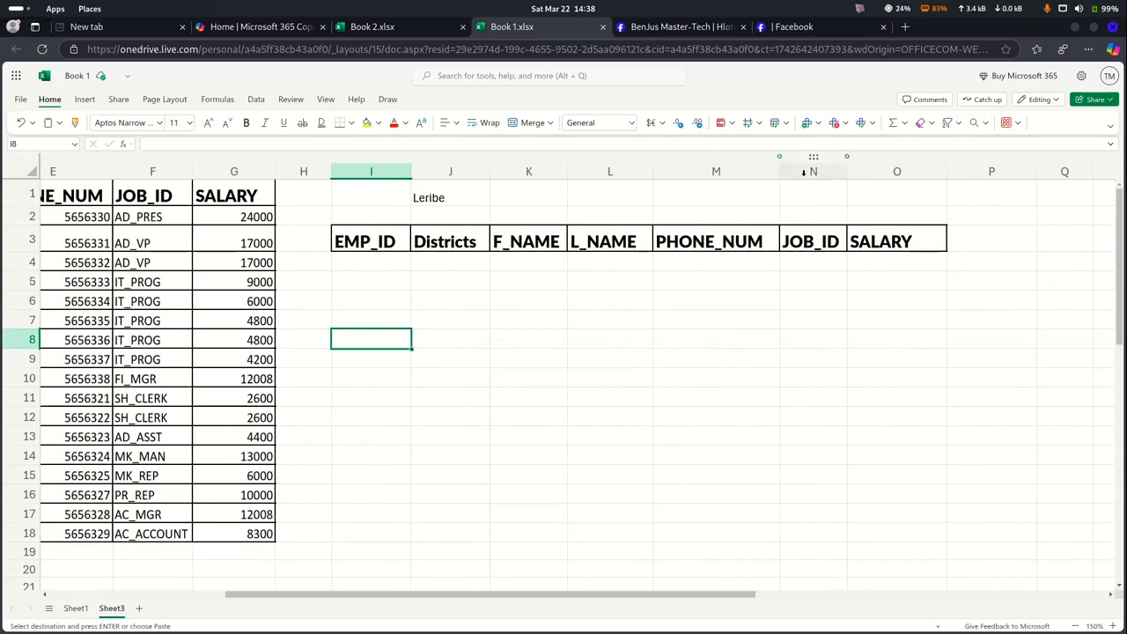
left_click(958, 127)
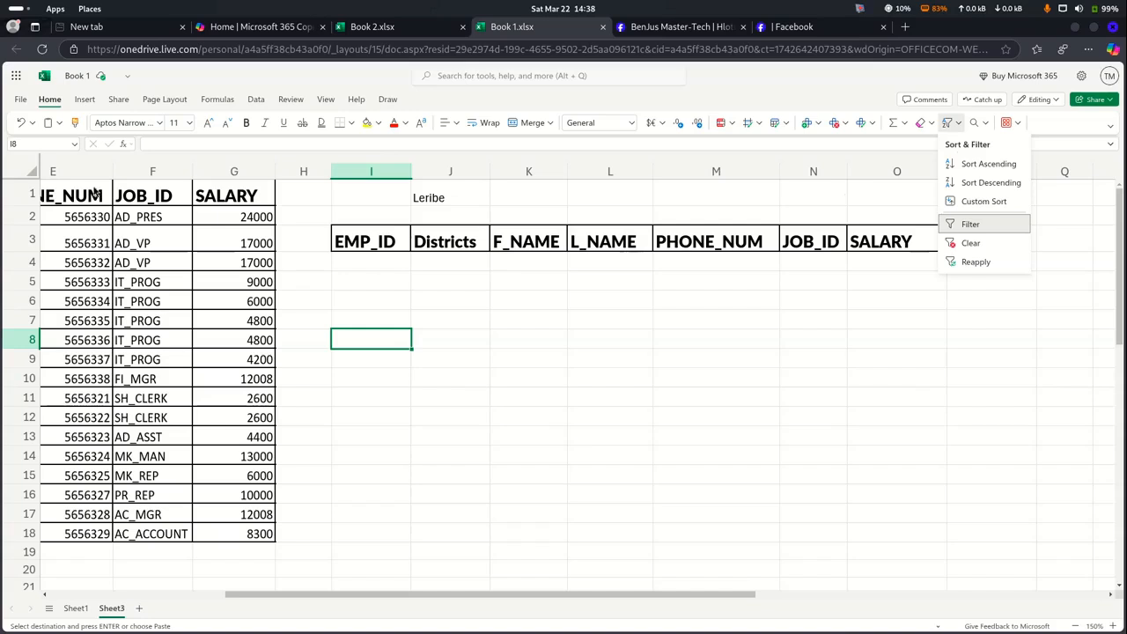
left_click(359, 280)
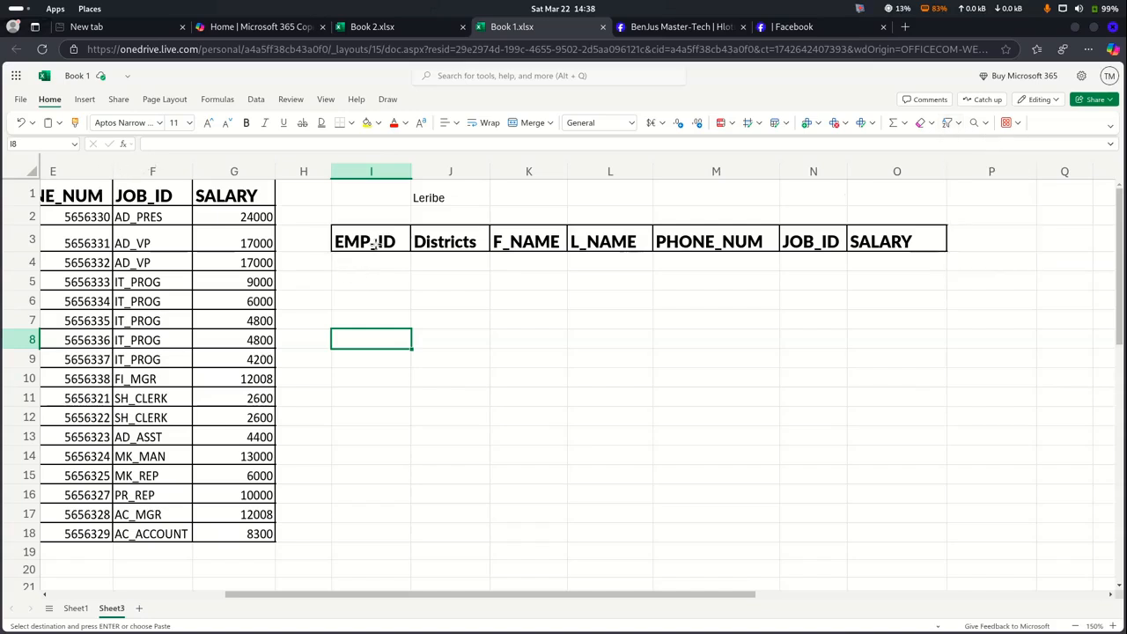
left_click(373, 261)
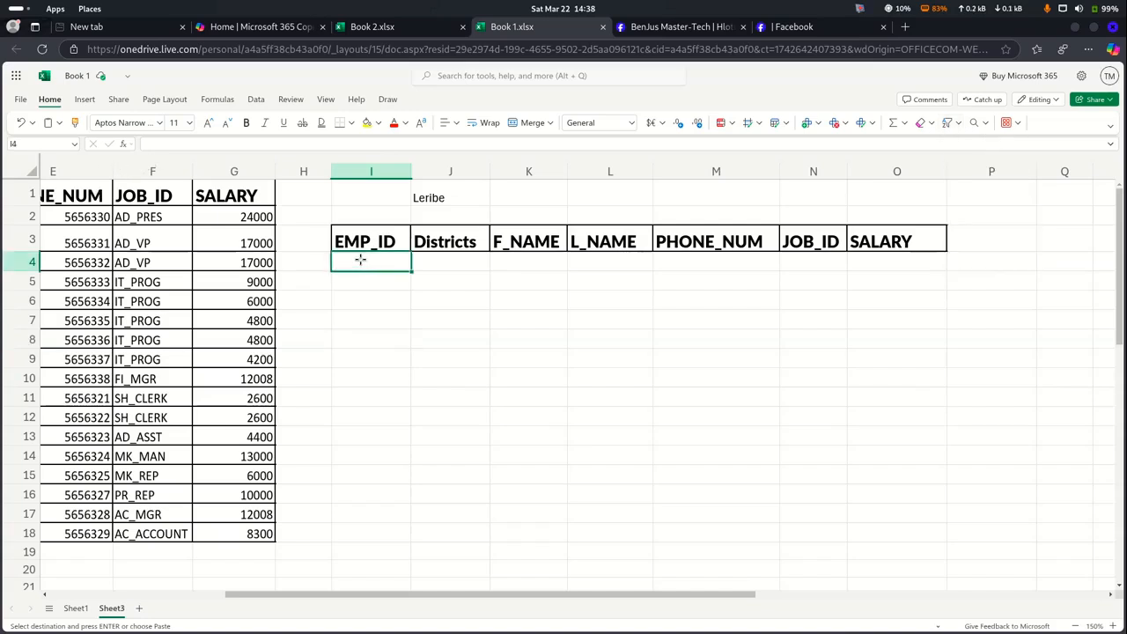
Choose FILTER from the Insert function list to enter its arguments for I4
left_click(124, 144)
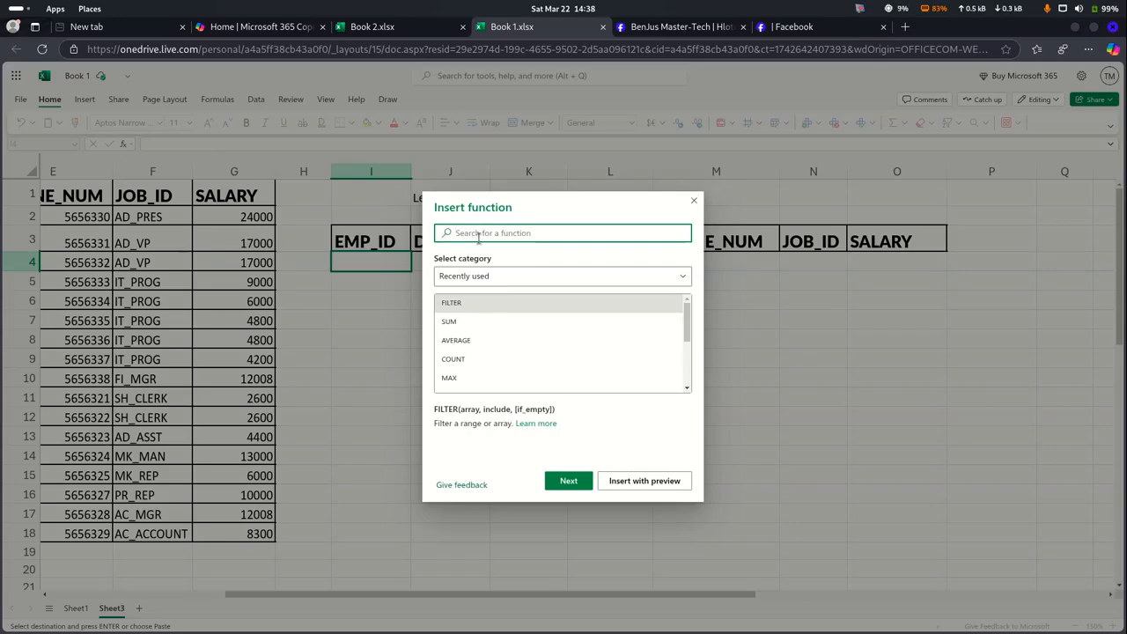
left_click(466, 305)
left_click(568, 481)
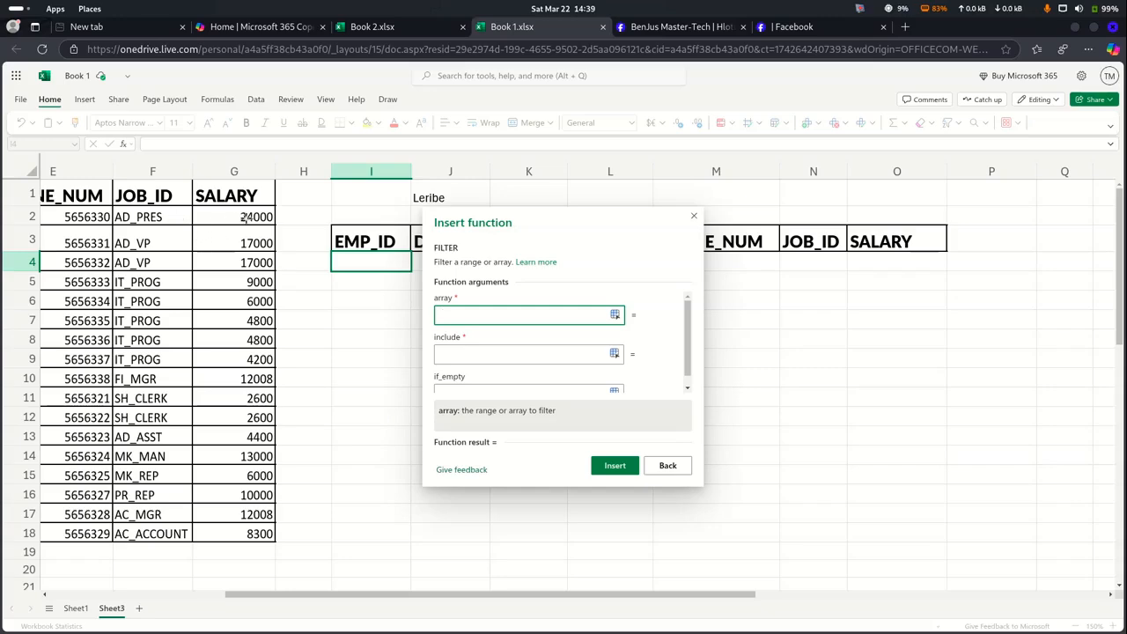
Insert FILTER with array A2:G18, include B2:B18=J1, and if_empty "no such district"
scroll(114, 217, "left", 5)
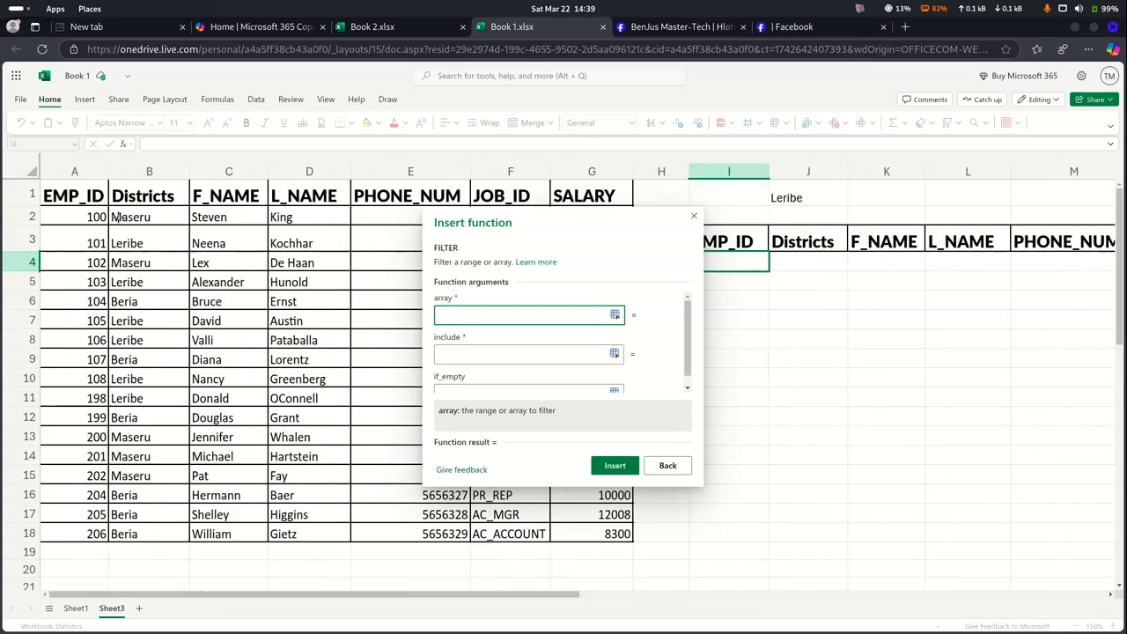
left_click_drag(53, 211, 388, 339)
left_click_drag(533, 455, 594, 533)
left_click(489, 354)
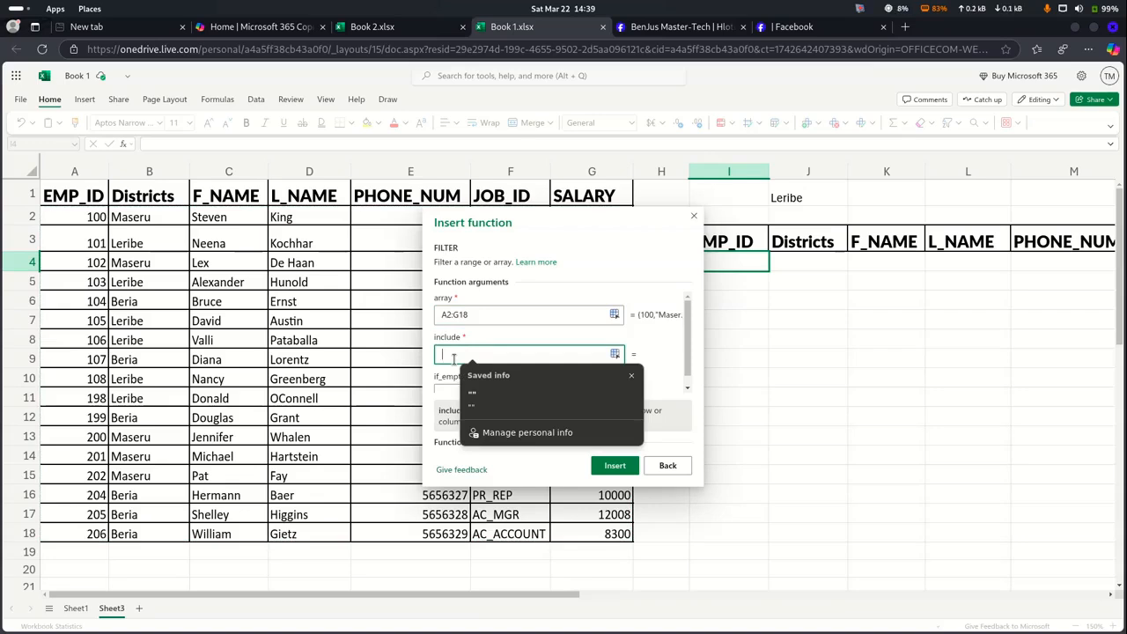
left_click_drag(144, 219, 152, 532)
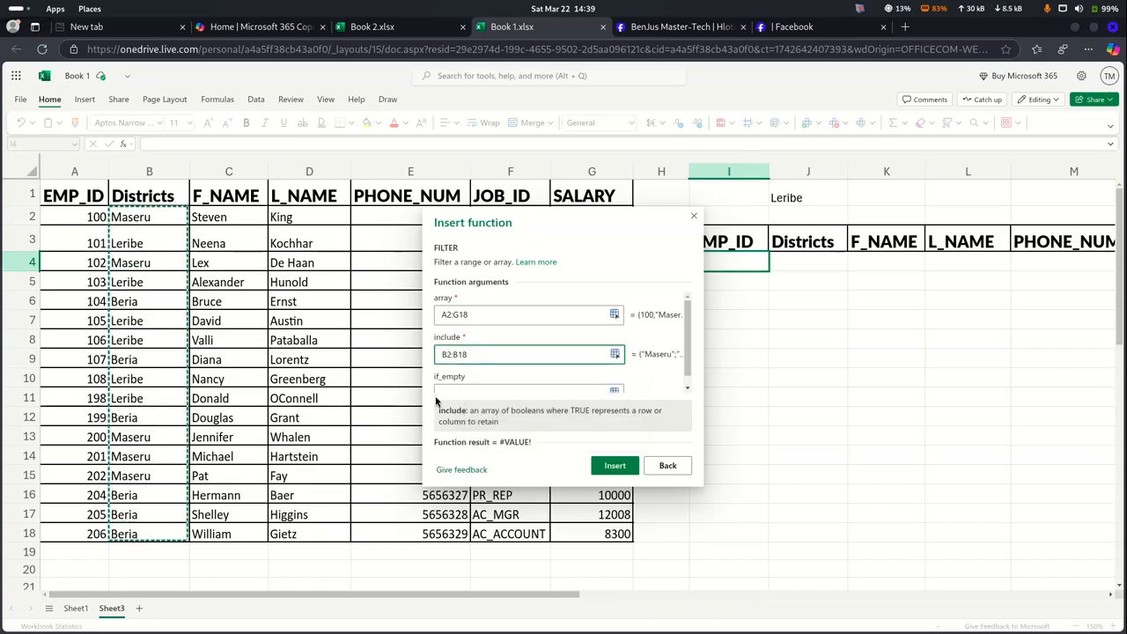
type("=")
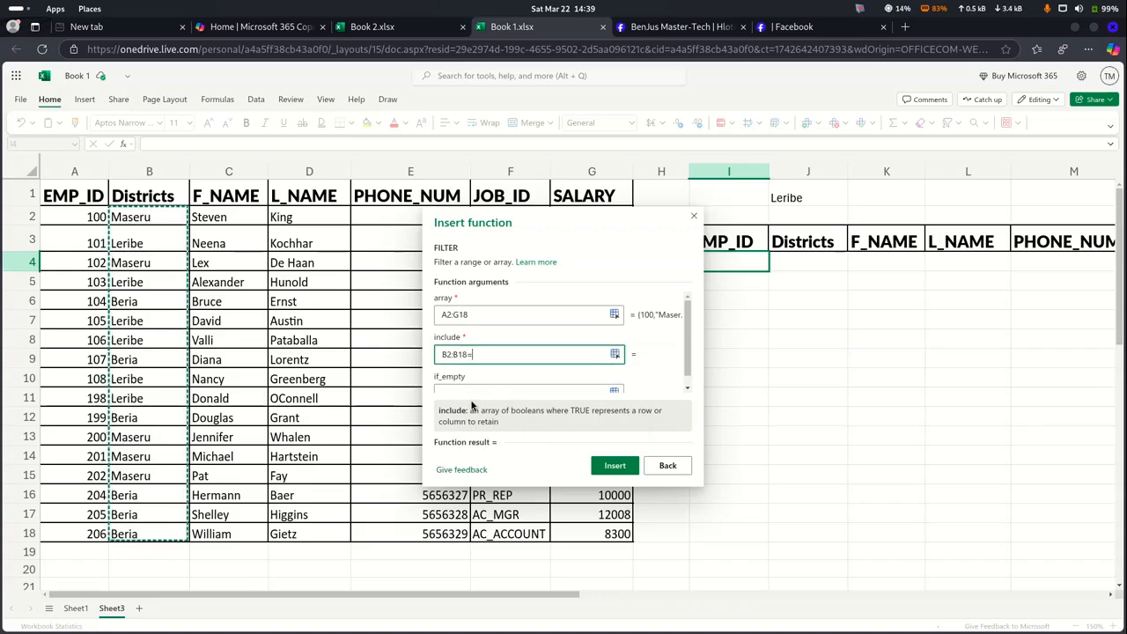
left_click(797, 199)
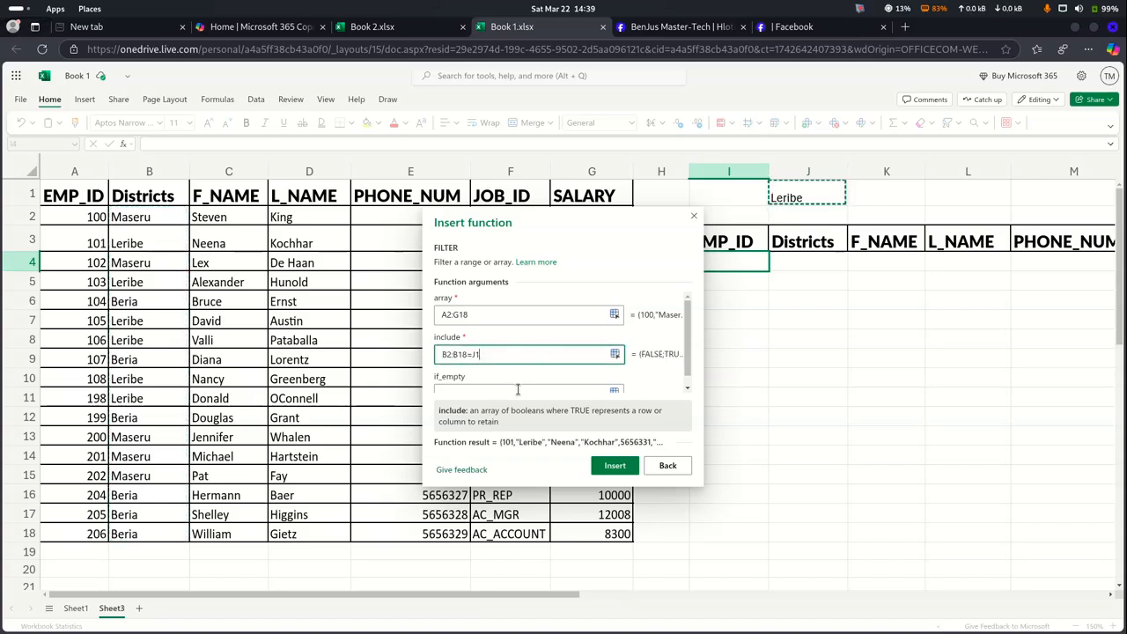
left_click(475, 391)
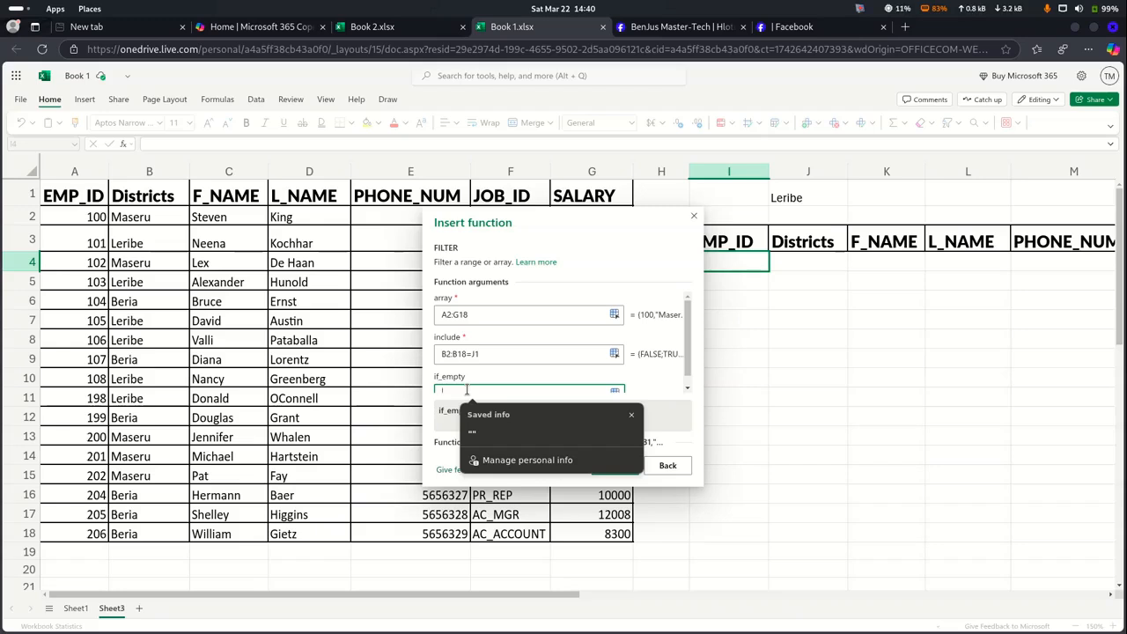
type("\"")
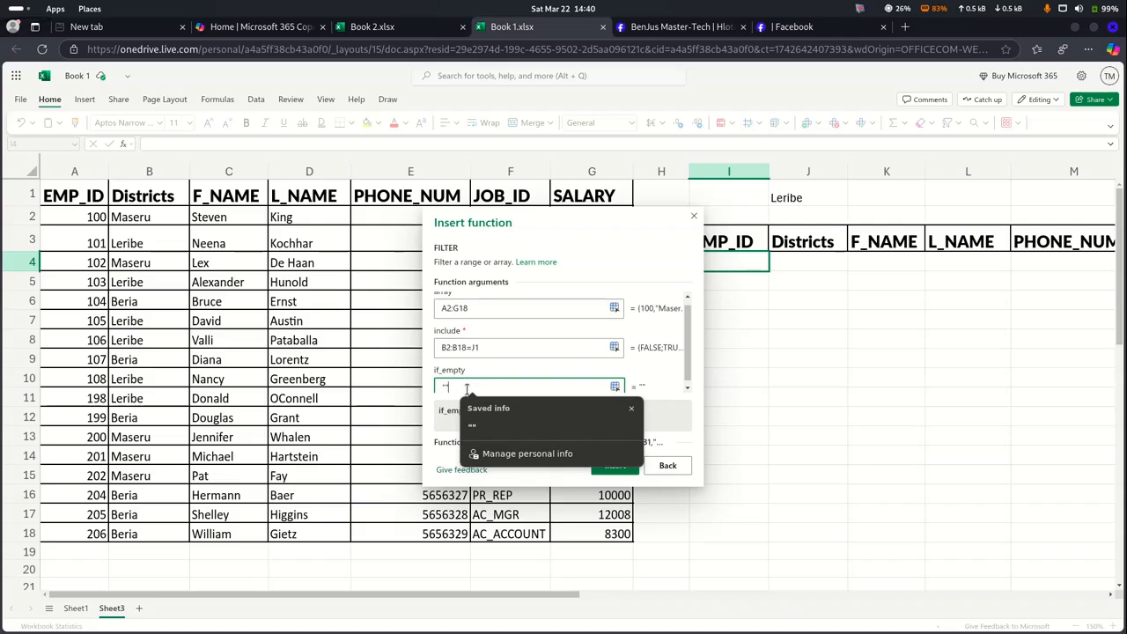
type("\"no ")
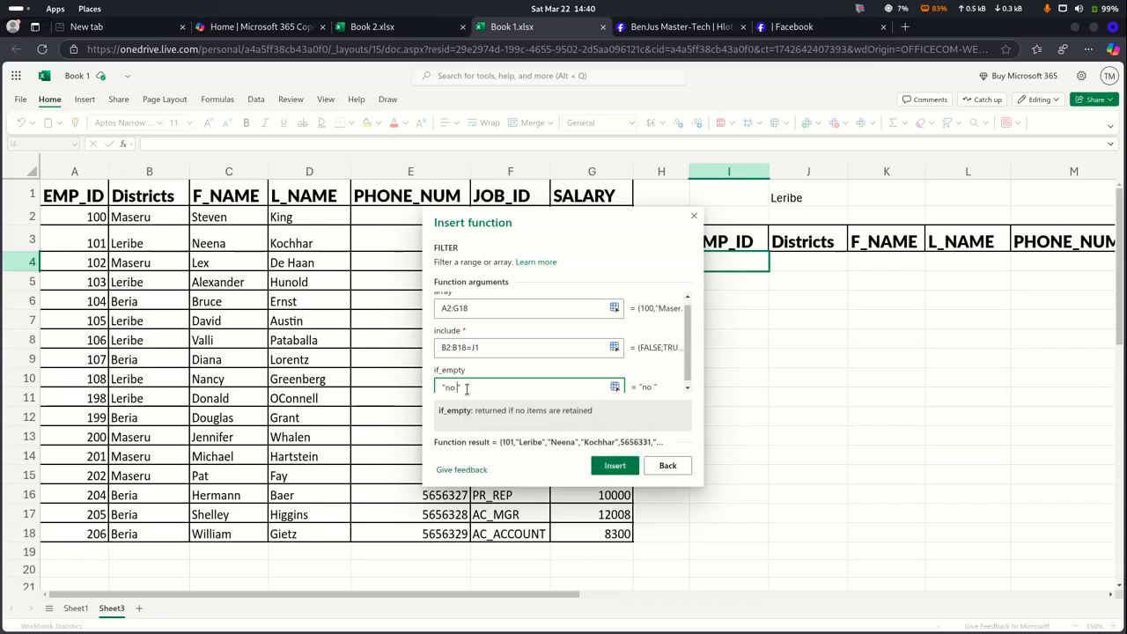
type("such distric")
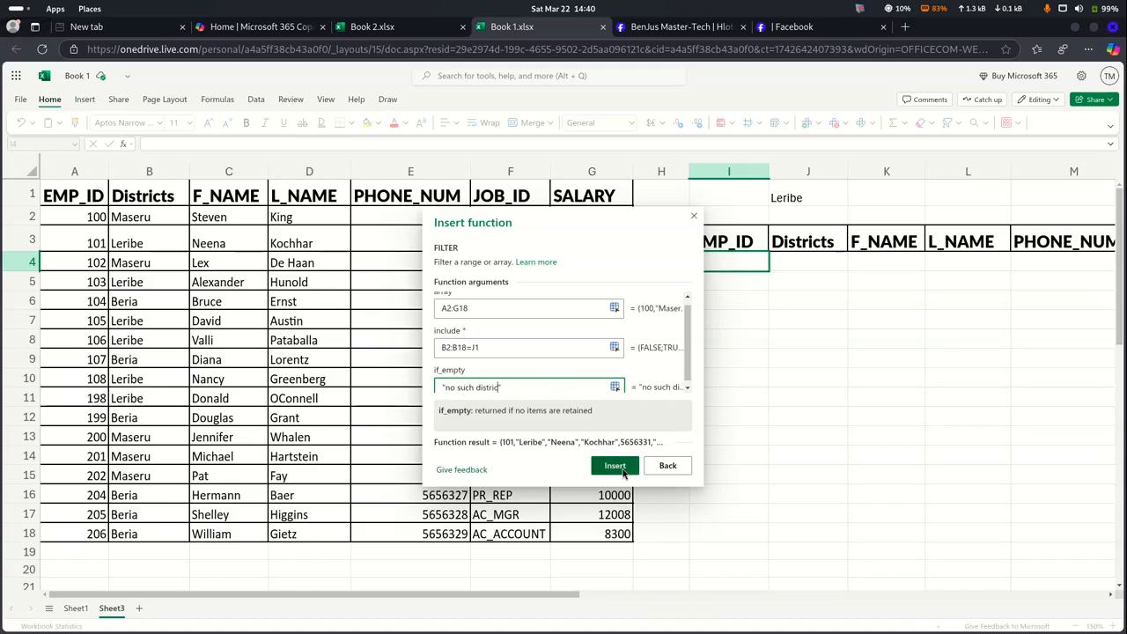
left_click(614, 466)
Scroll back to the results table and select J1 holding Leribe
scroll(805, 478, "right", 3)
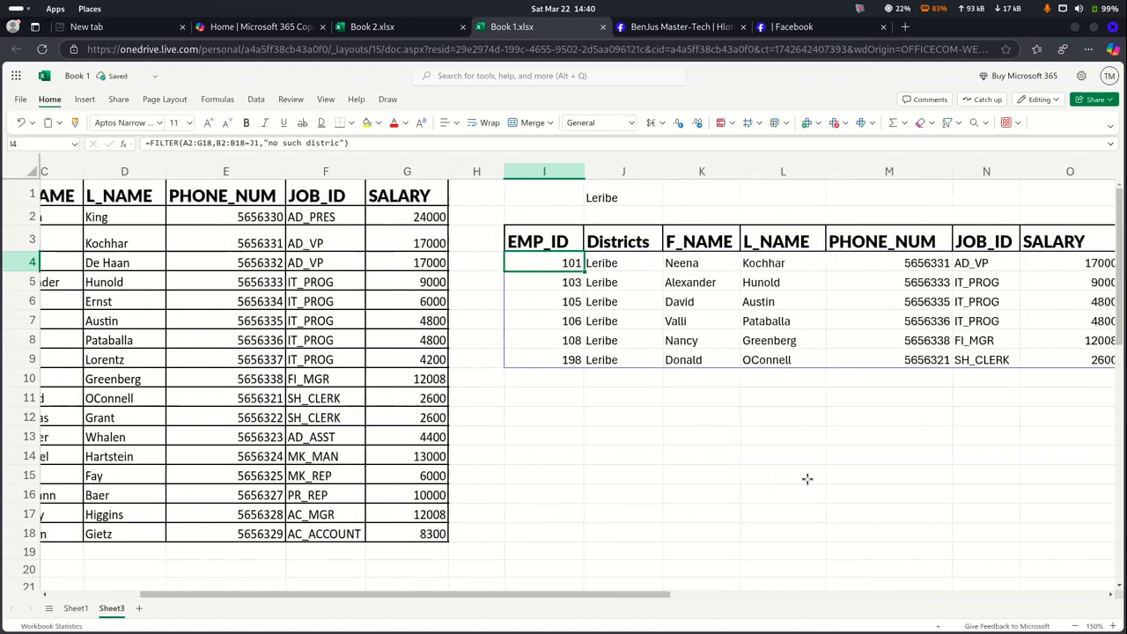
scroll(806, 478, "right", 4)
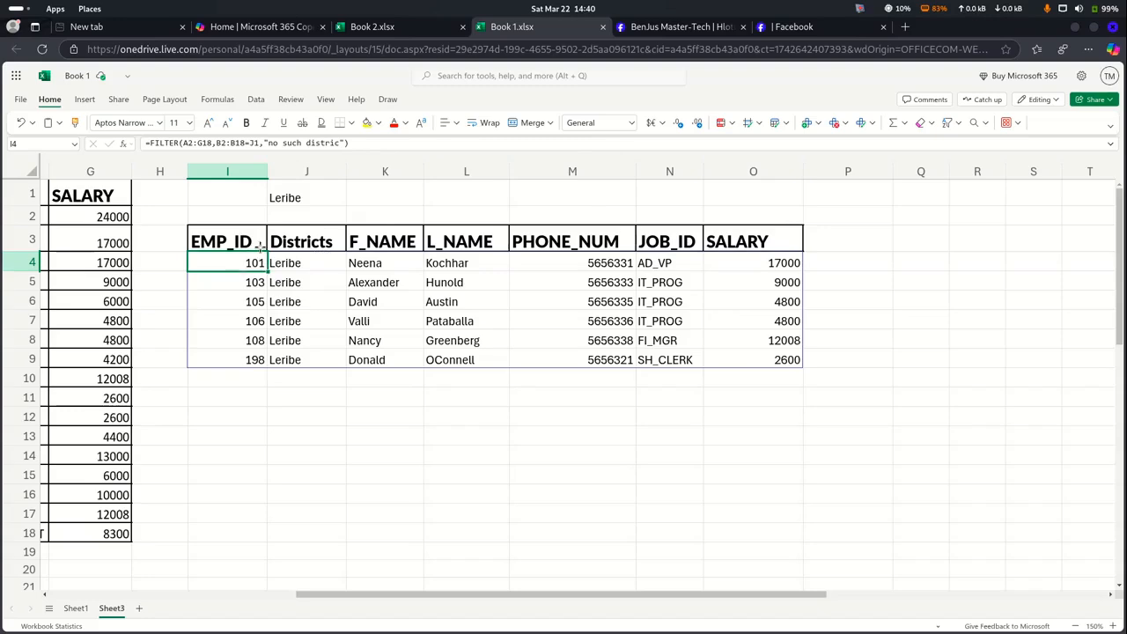
left_click(308, 193)
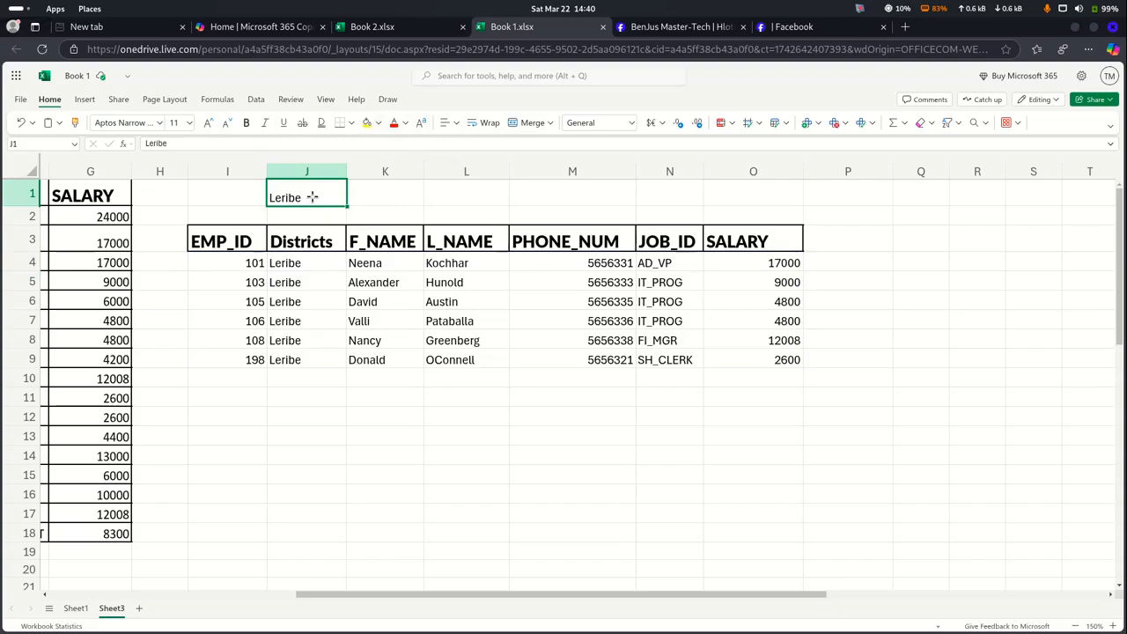
Change J1 to Maseru and check the spilled district values
key("BackSpace")
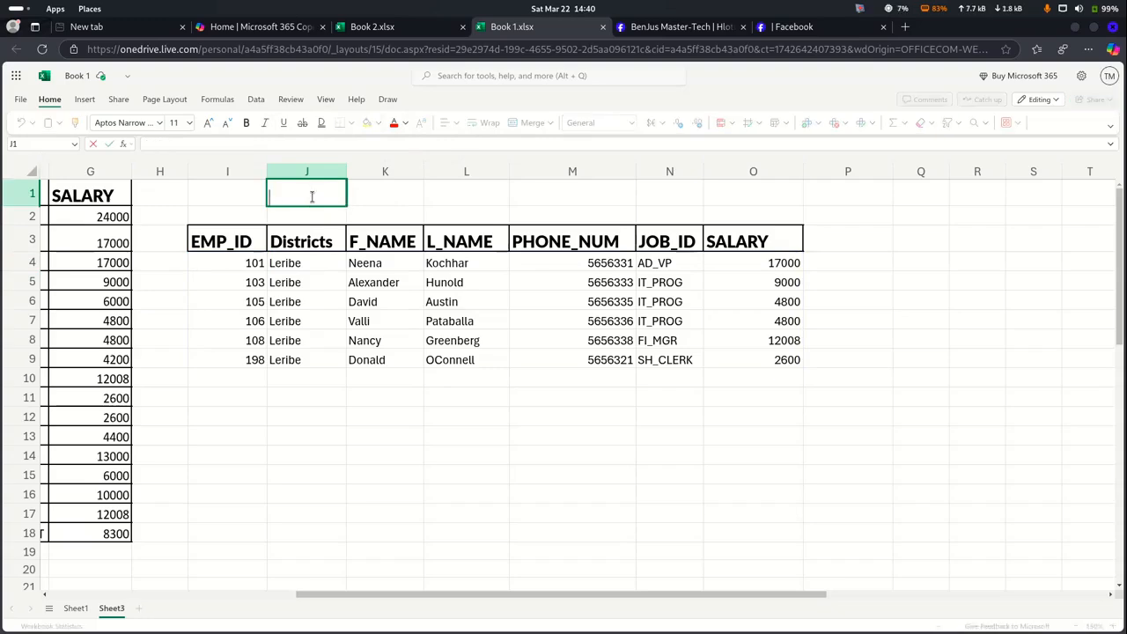
type("Maseru")
key("Return")
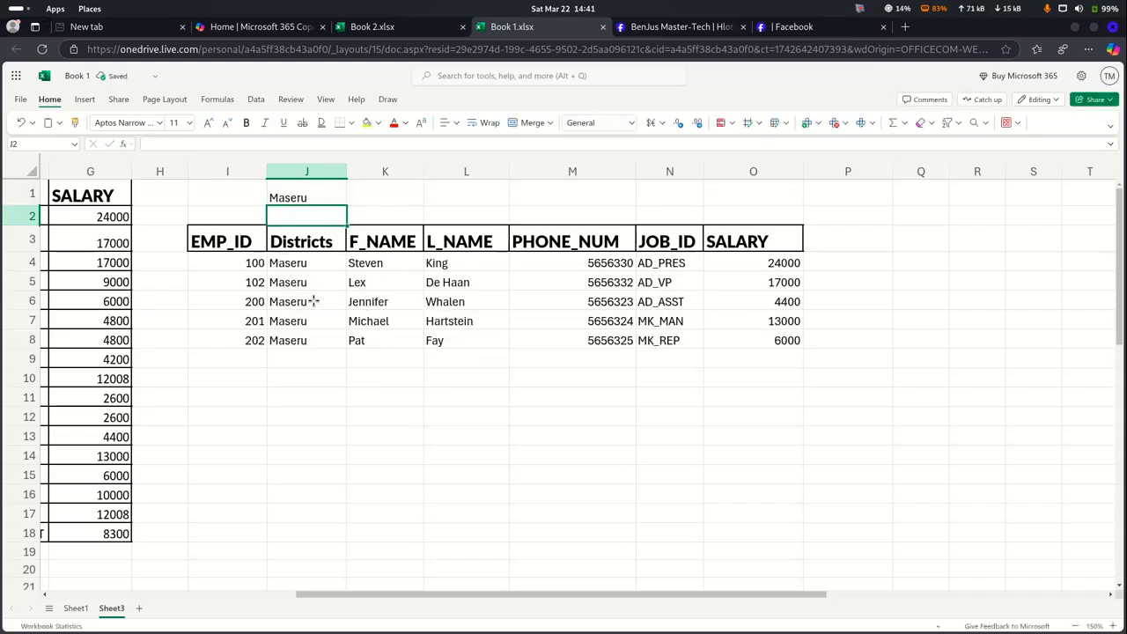
left_click_drag(296, 262, 298, 337)
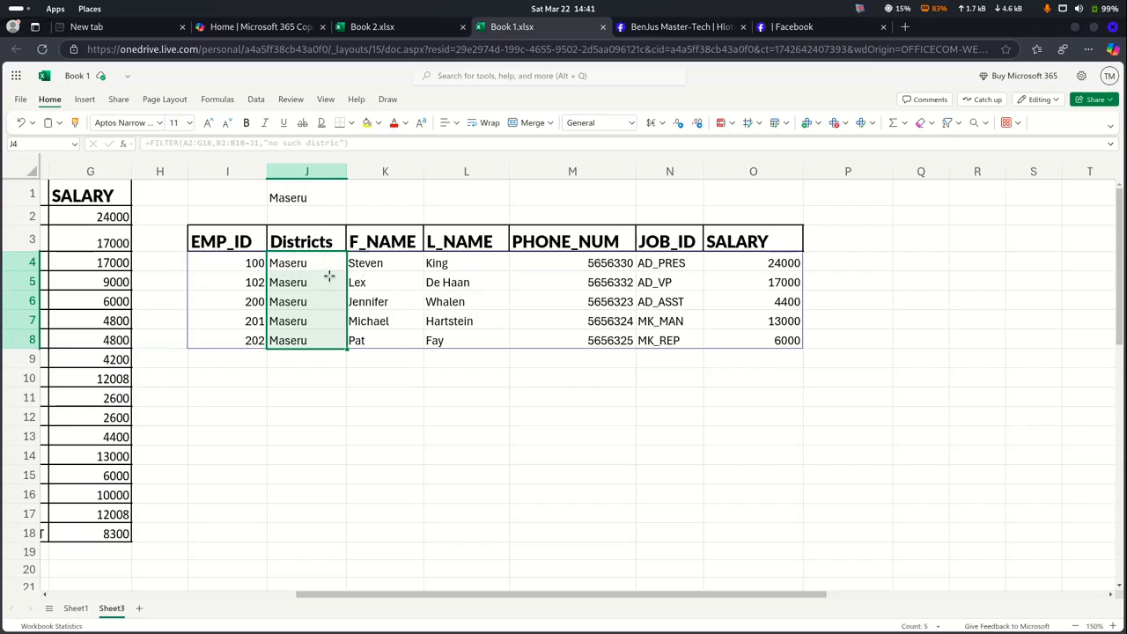
Replace the district in J1 with Beria
left_click(317, 197)
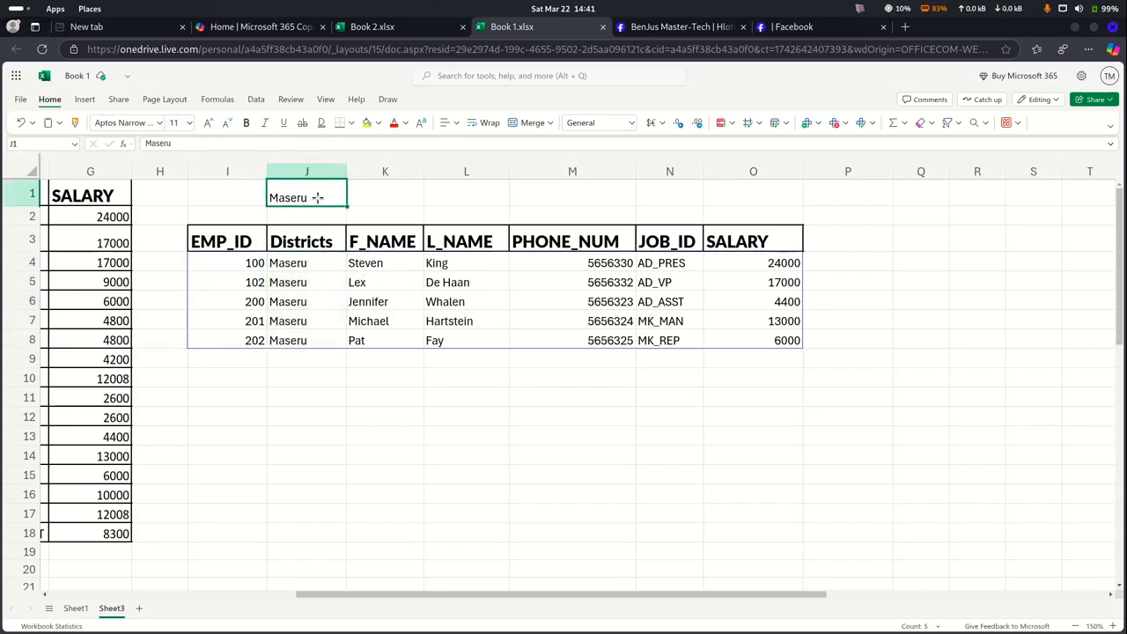
key("BackSpace")
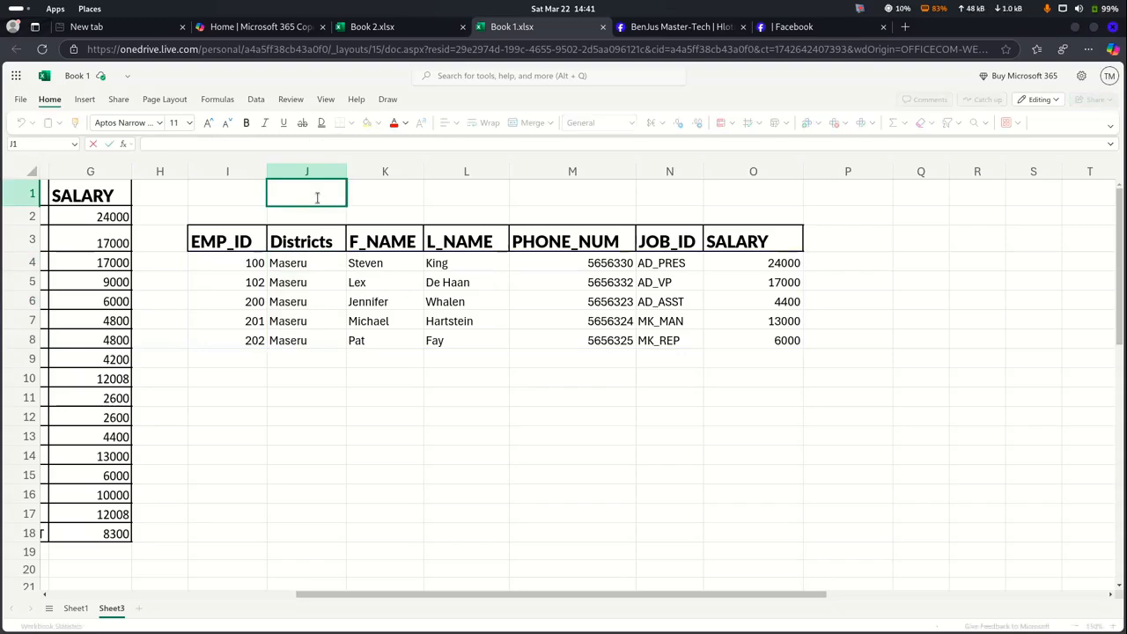
type("B")
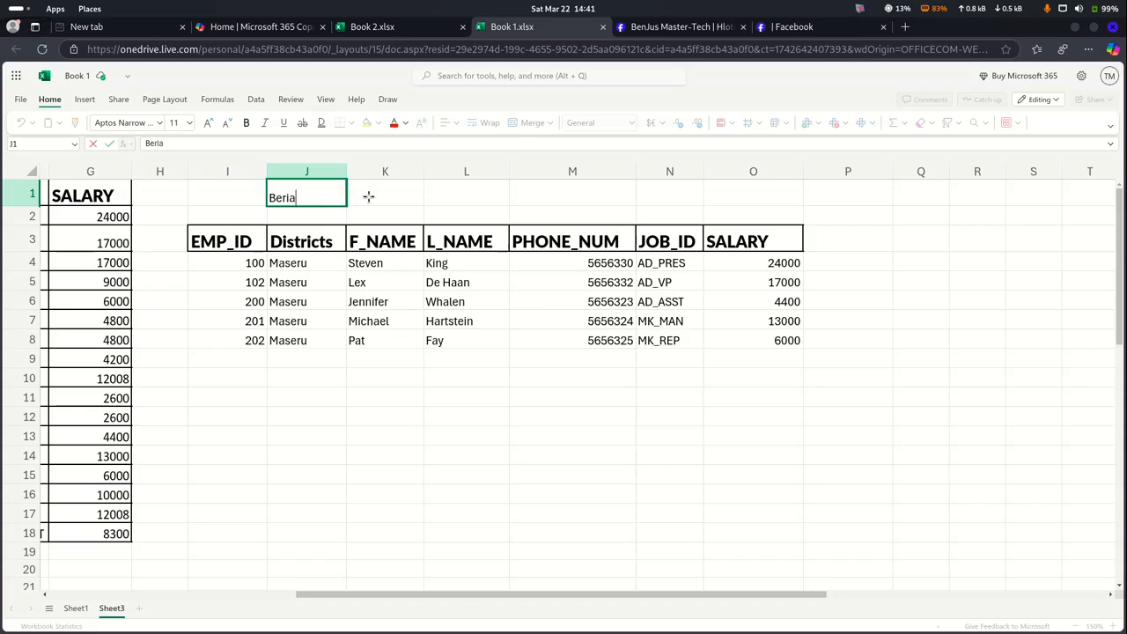
type("eria")
key("Return")
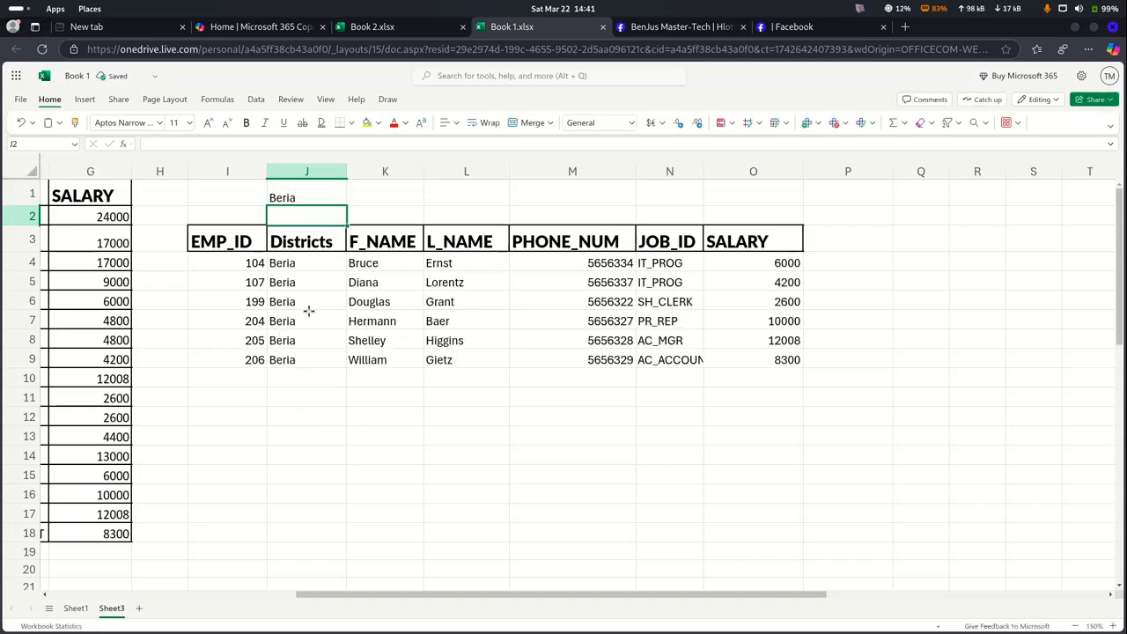
left_click(300, 197)
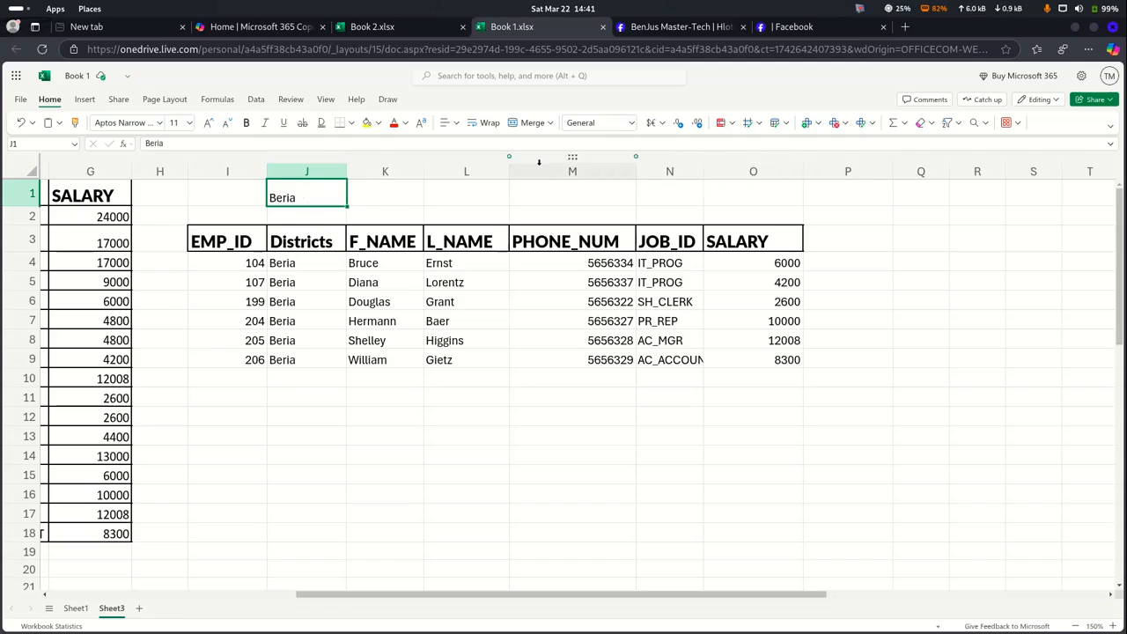
Give J1 list data validation sourced from the Districts range B2:B18
left_click(256, 100)
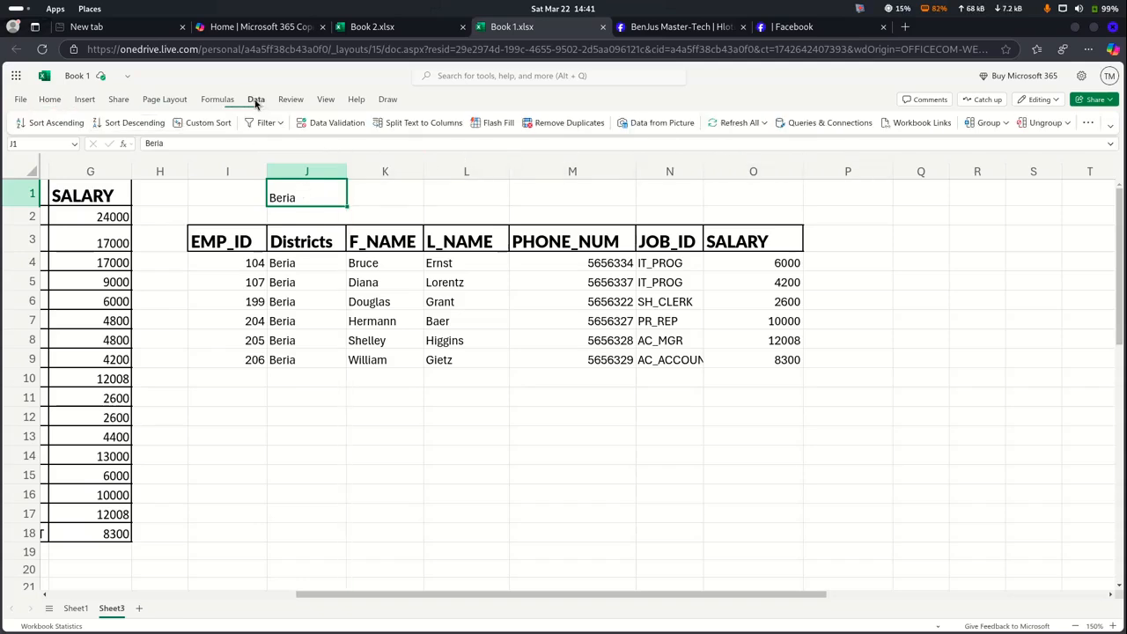
left_click(347, 127)
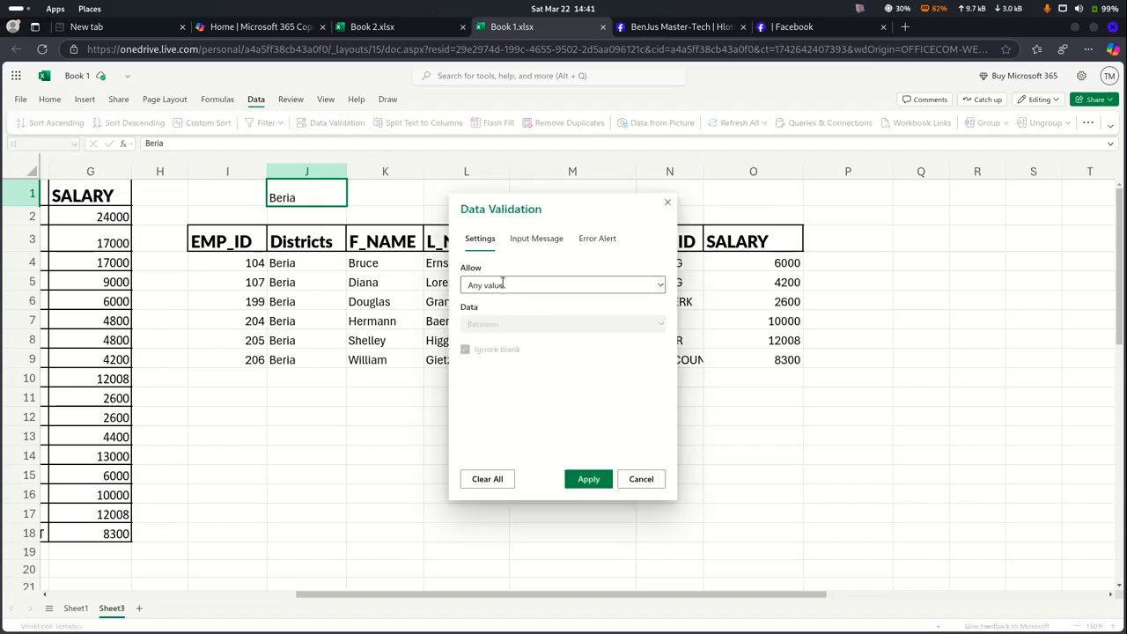
left_click(503, 285)
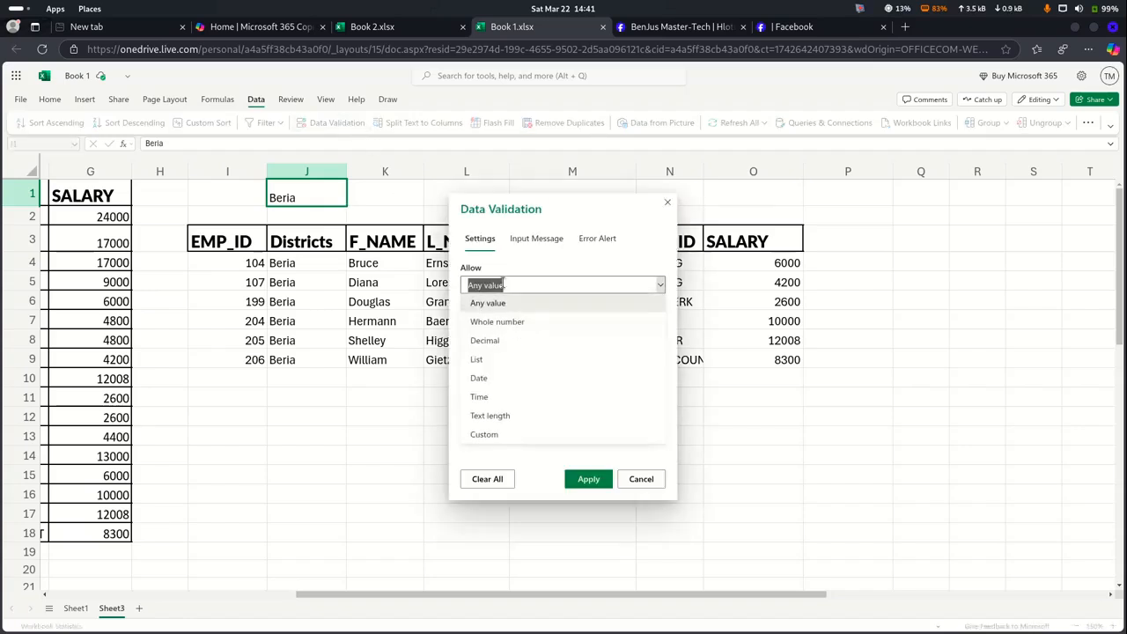
left_click(492, 361)
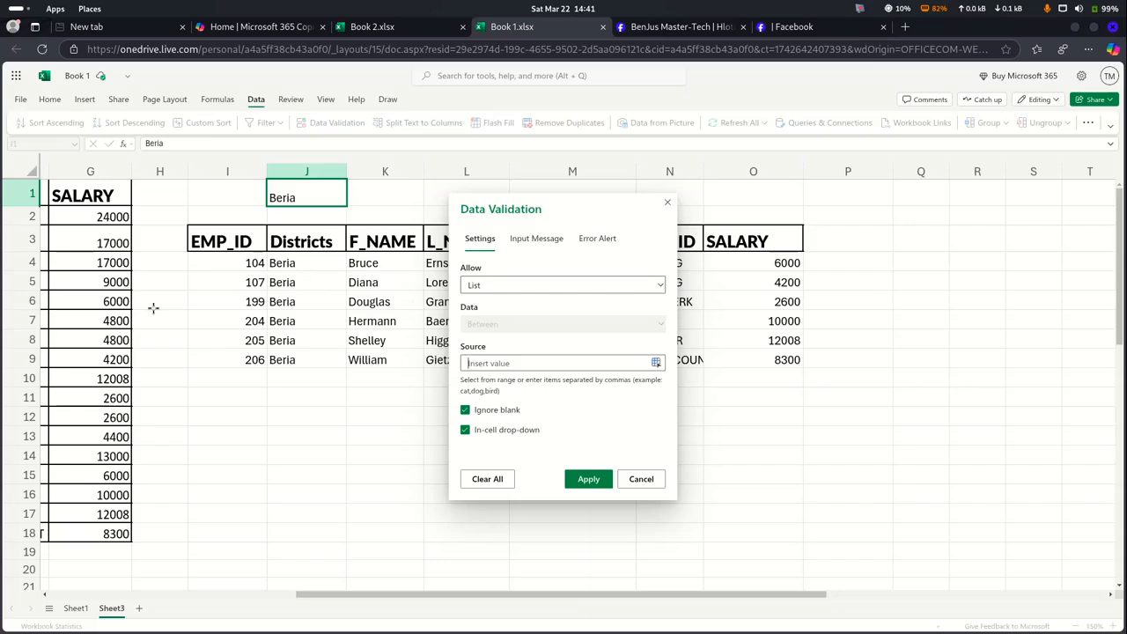
scroll(134, 309, "left", 6)
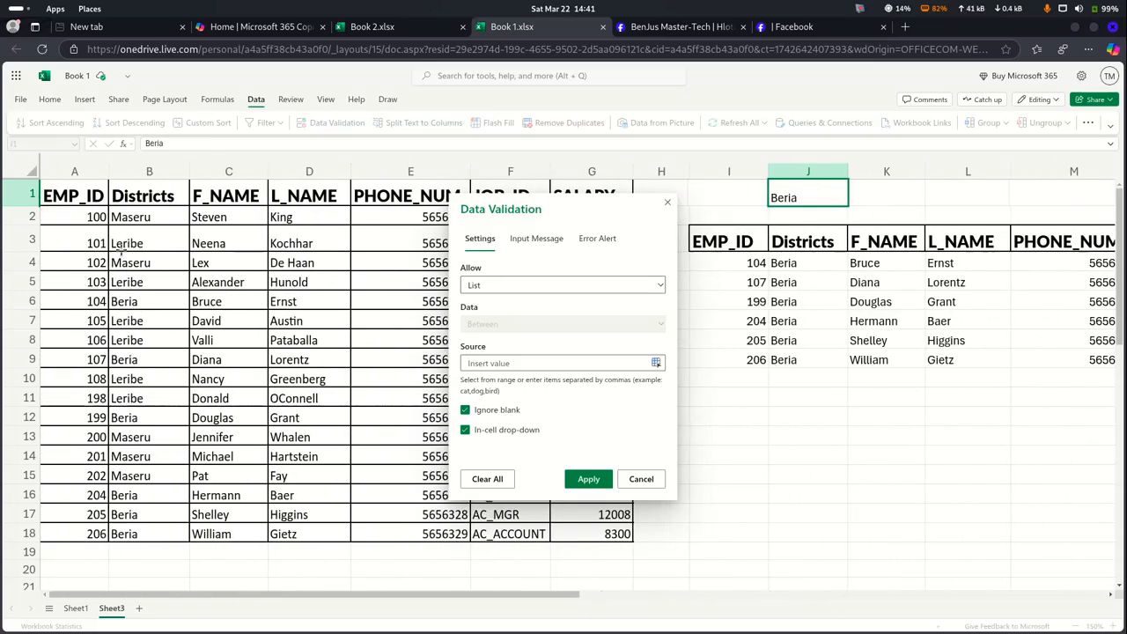
left_click_drag(125, 218, 137, 533)
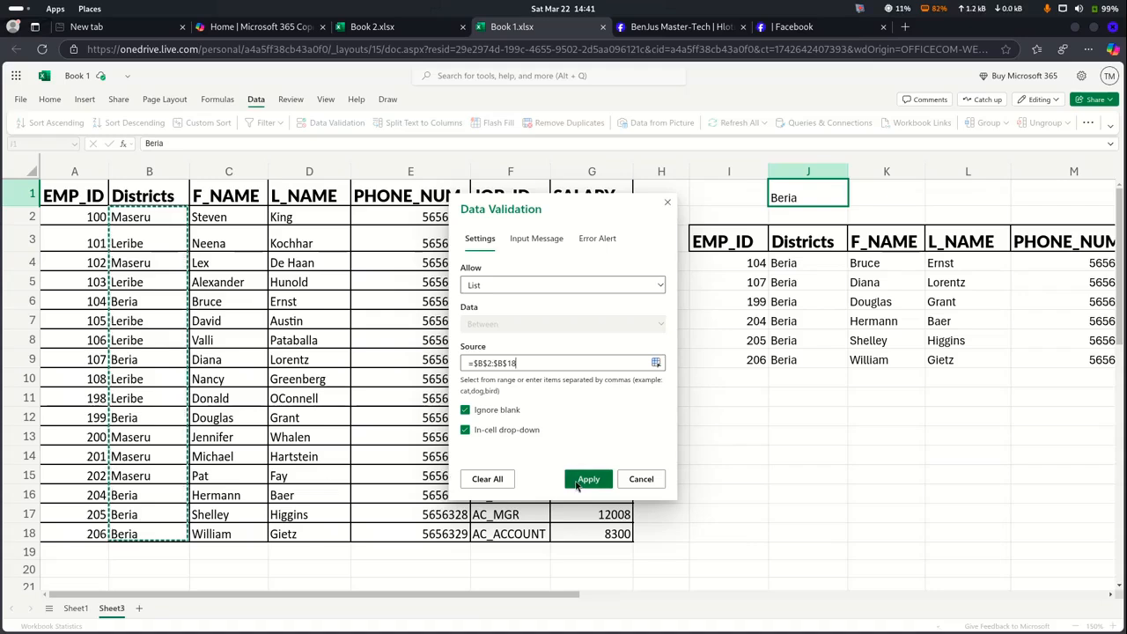
left_click(587, 479)
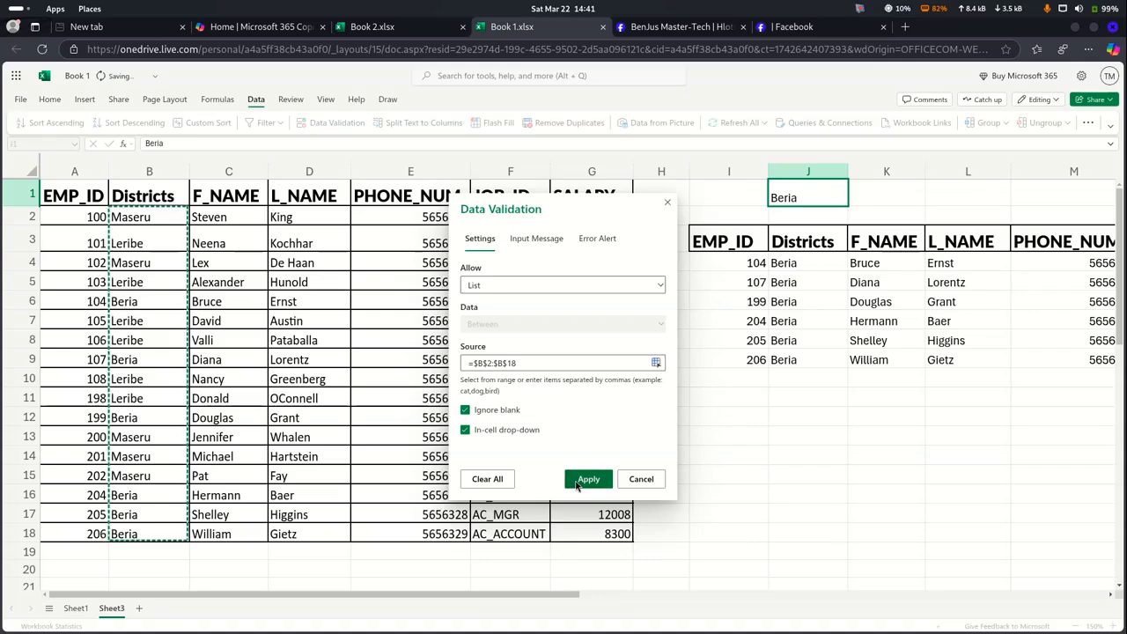
scroll(733, 320, "right", 5)
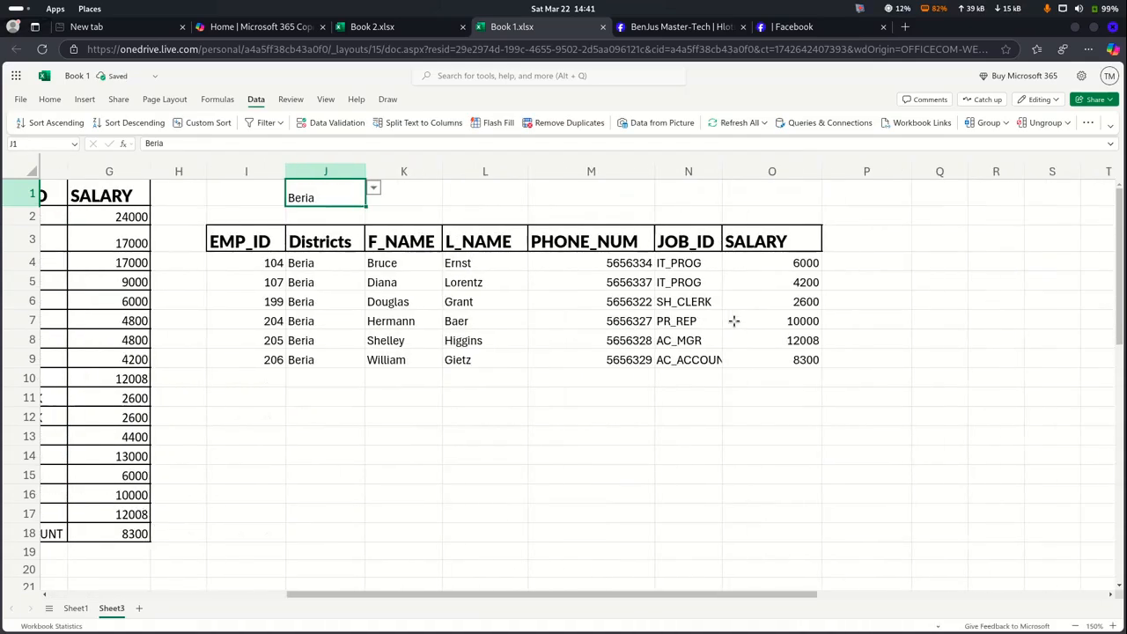
Pick Maseru, then Beria, then Leribe from J1's district drop-down
left_click(373, 191)
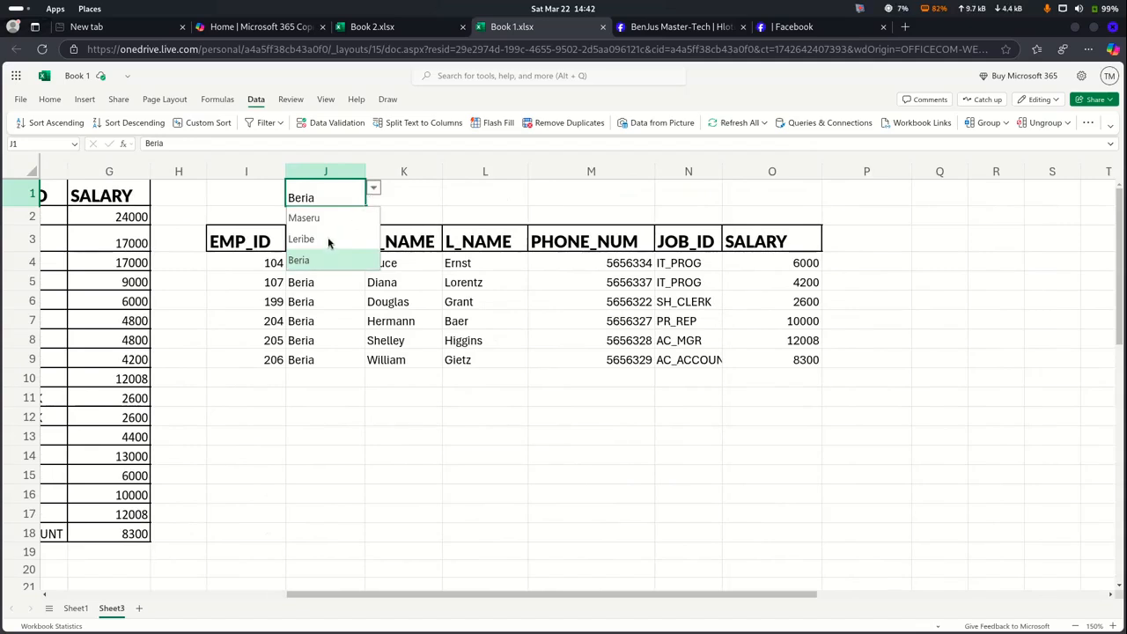
left_click(320, 219)
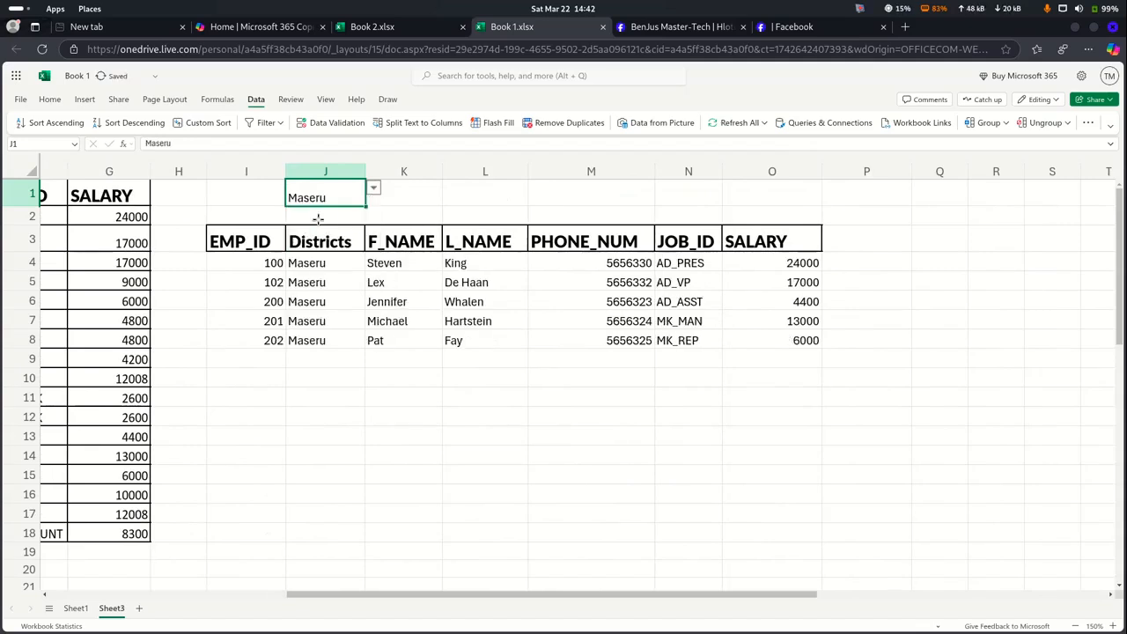
left_click(374, 188)
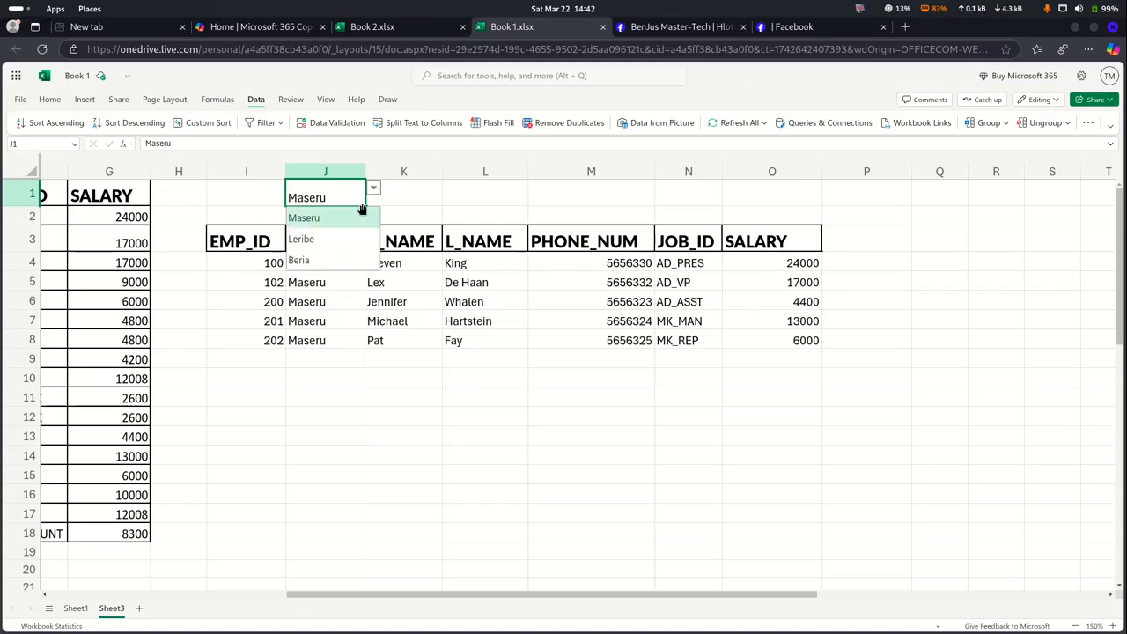
left_click(323, 262)
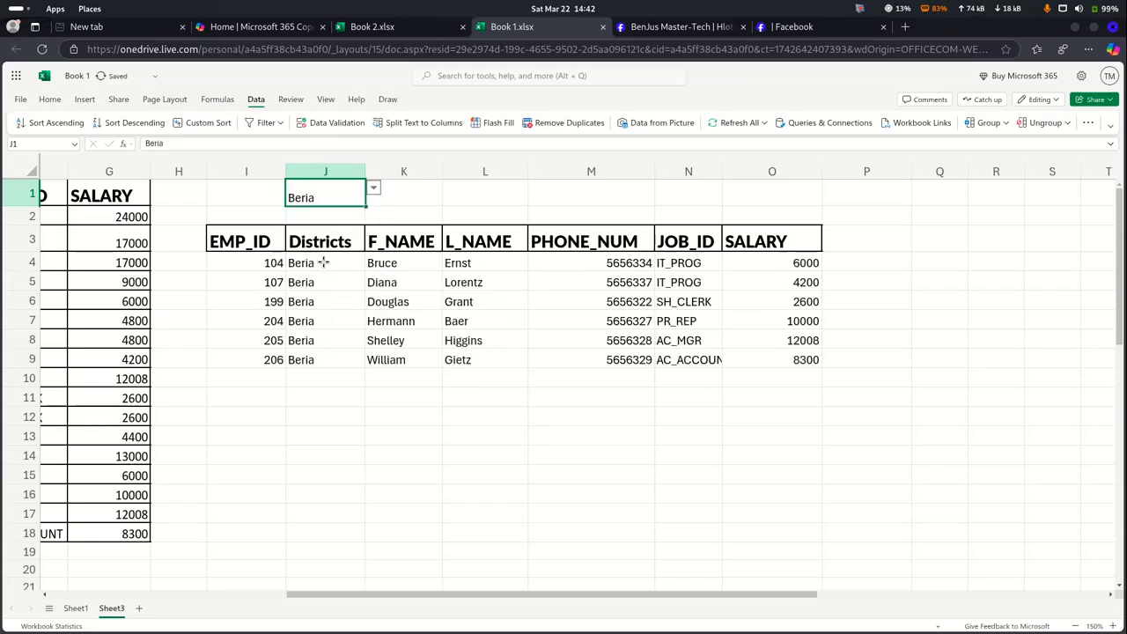
left_click(373, 189)
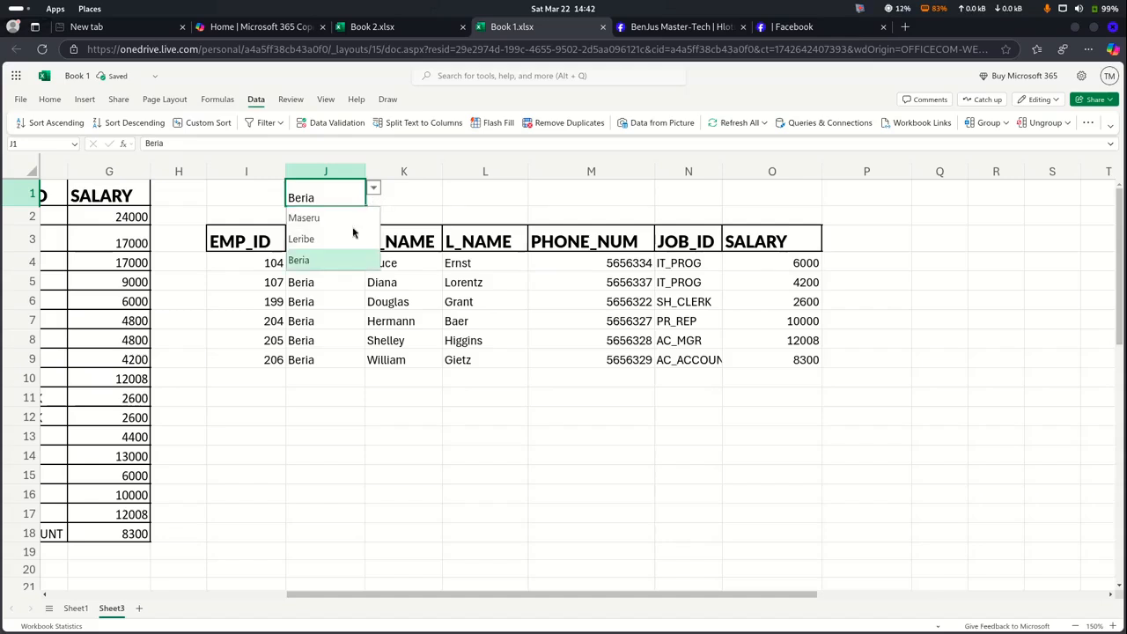
left_click(329, 240)
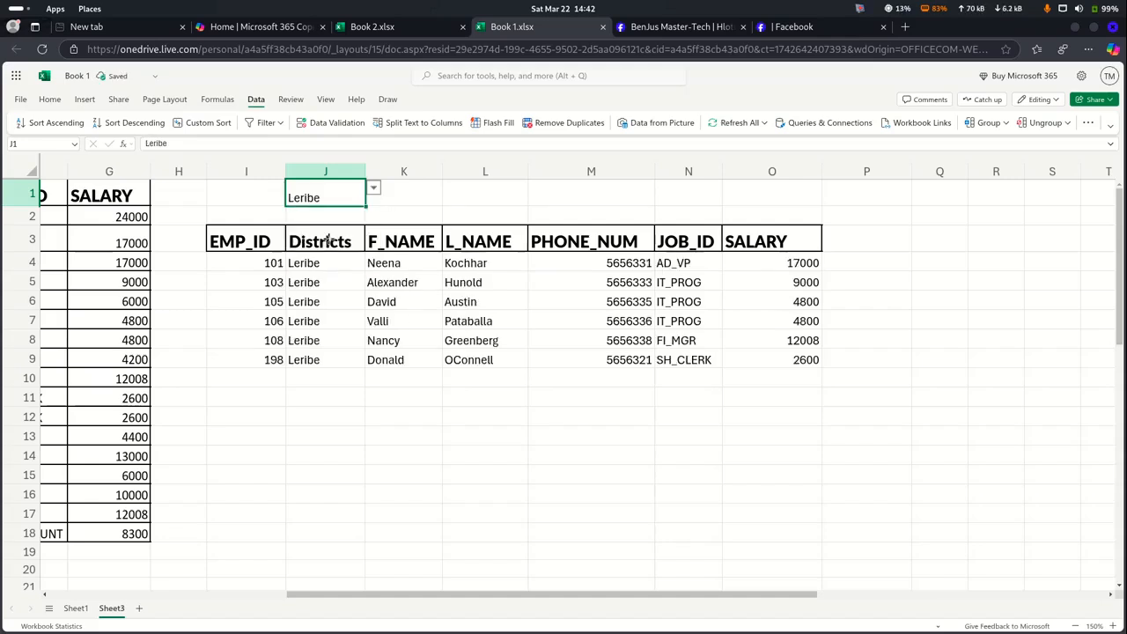